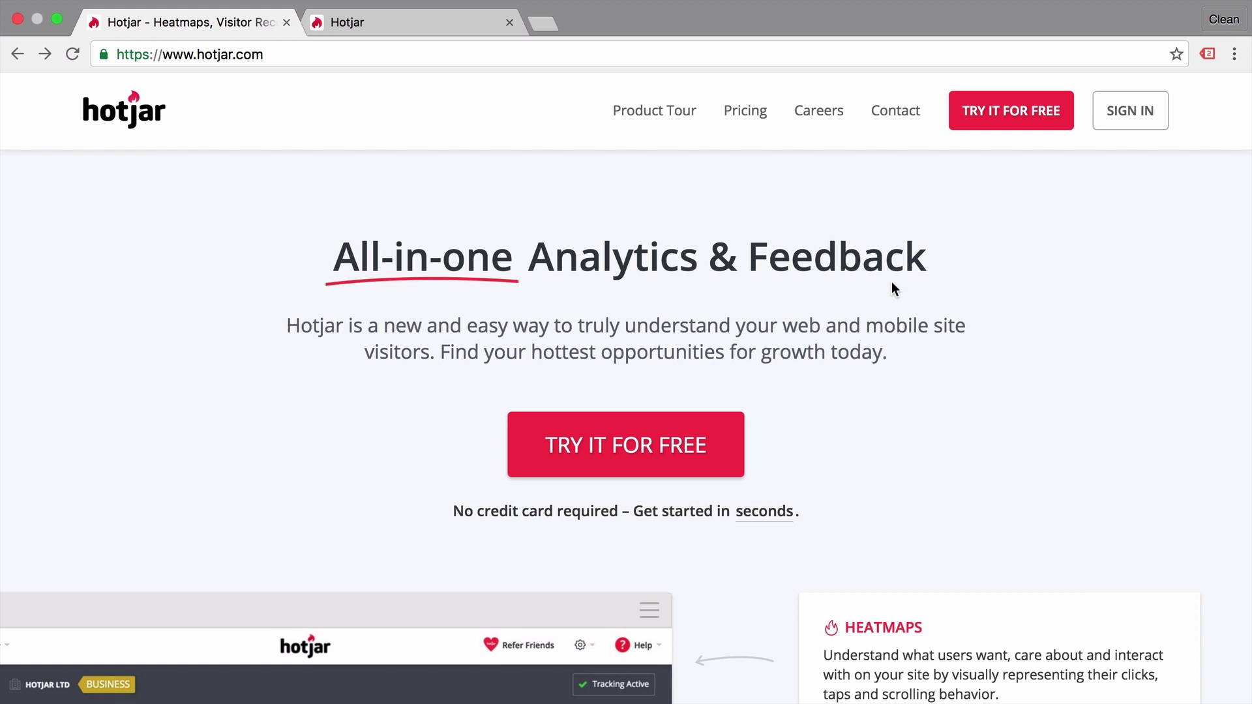
- Scroll the homepage, view the plan-comparison pricing page, then switch to the measureschool.com dashboard tab
{"action": "scroll", "coordinate": [891, 282], "scroll_direction": "down", "scroll_amount": 7}
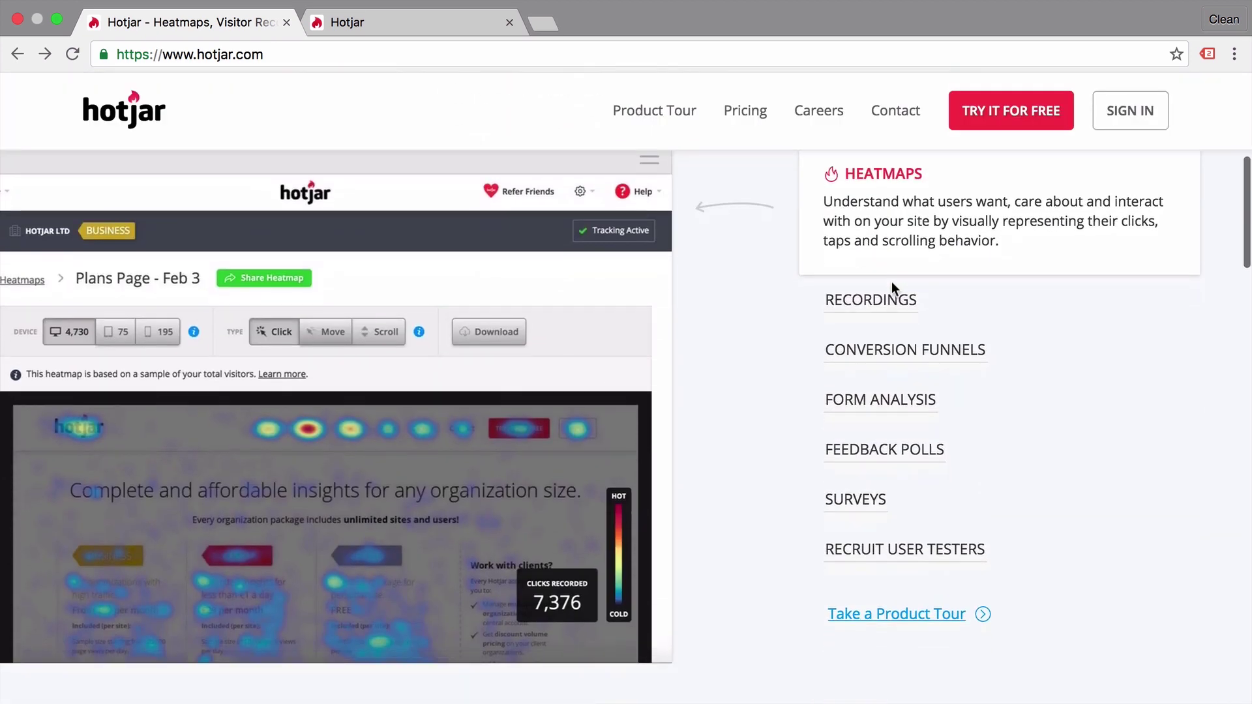
{"action": "scroll", "coordinate": [766, 537], "scroll_direction": "down", "scroll_amount": 11}
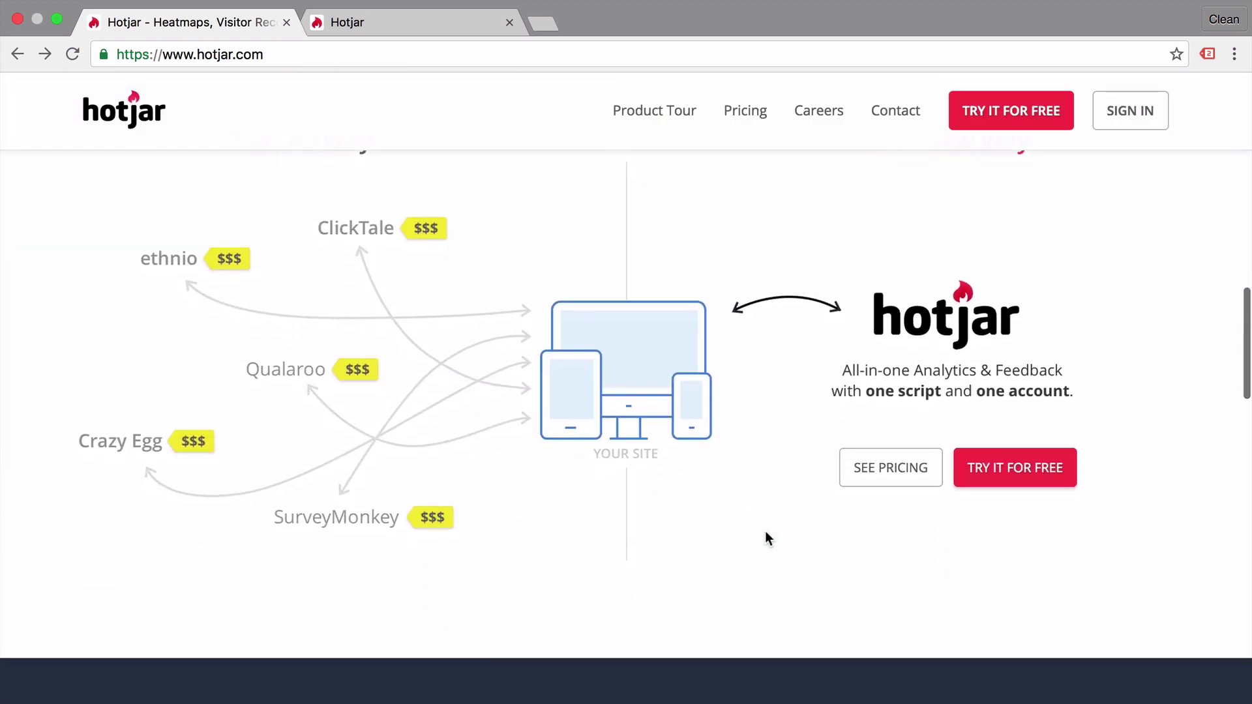
{"action": "scroll", "coordinate": [766, 533], "scroll_direction": "down", "scroll_amount": 8}
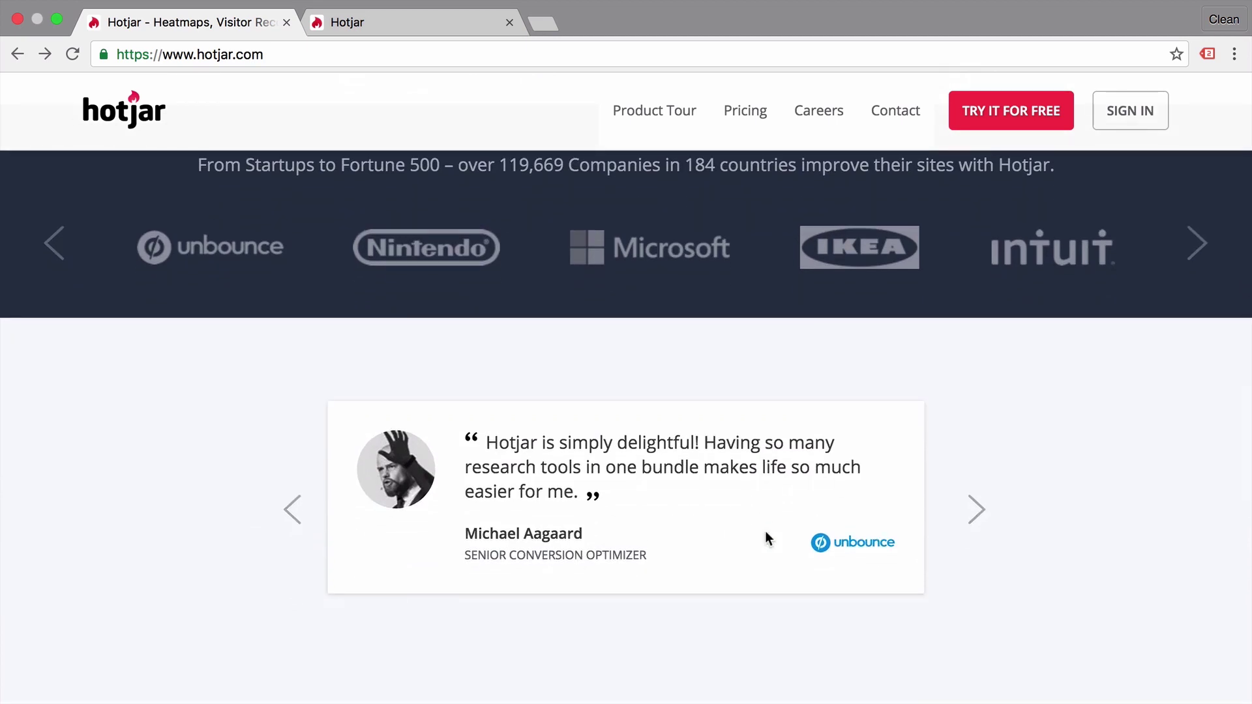
{"action": "scroll", "coordinate": [767, 538], "scroll_direction": "down", "scroll_amount": 4}
{"action": "scroll", "coordinate": [767, 536], "scroll_direction": "down", "scroll_amount": 5}
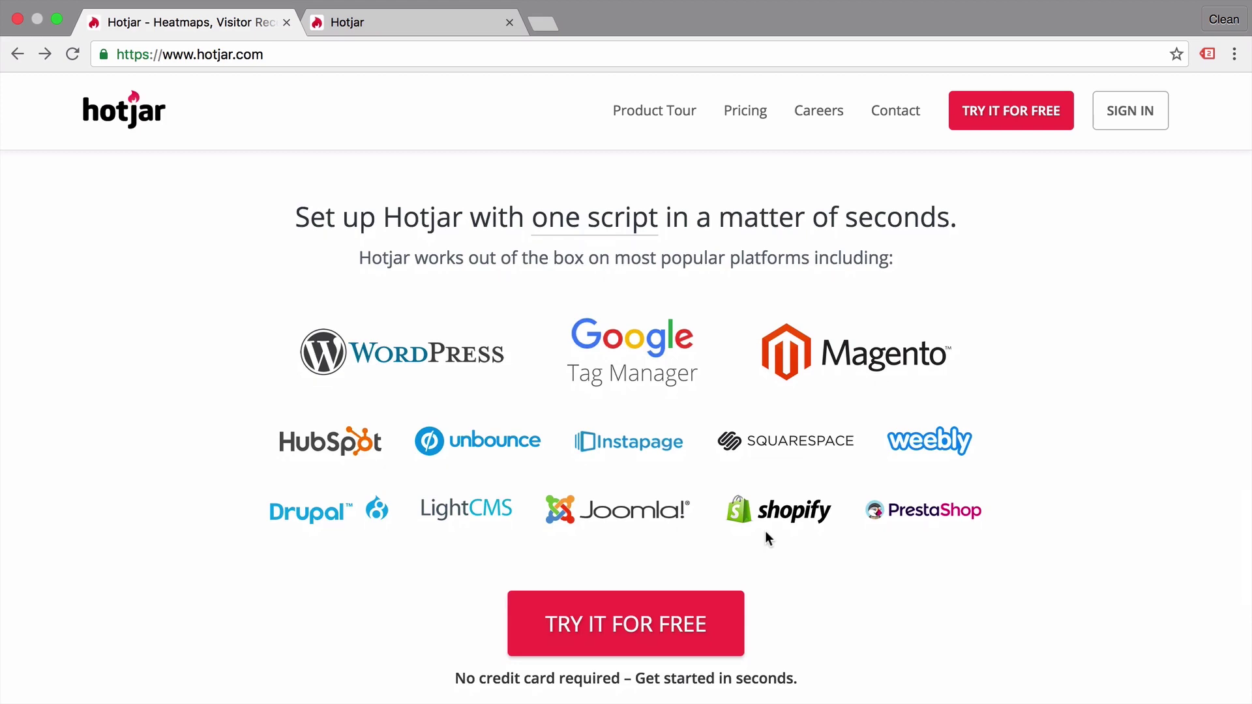
{"action": "scroll", "coordinate": [767, 538], "scroll_direction": "down", "scroll_amount": 2}
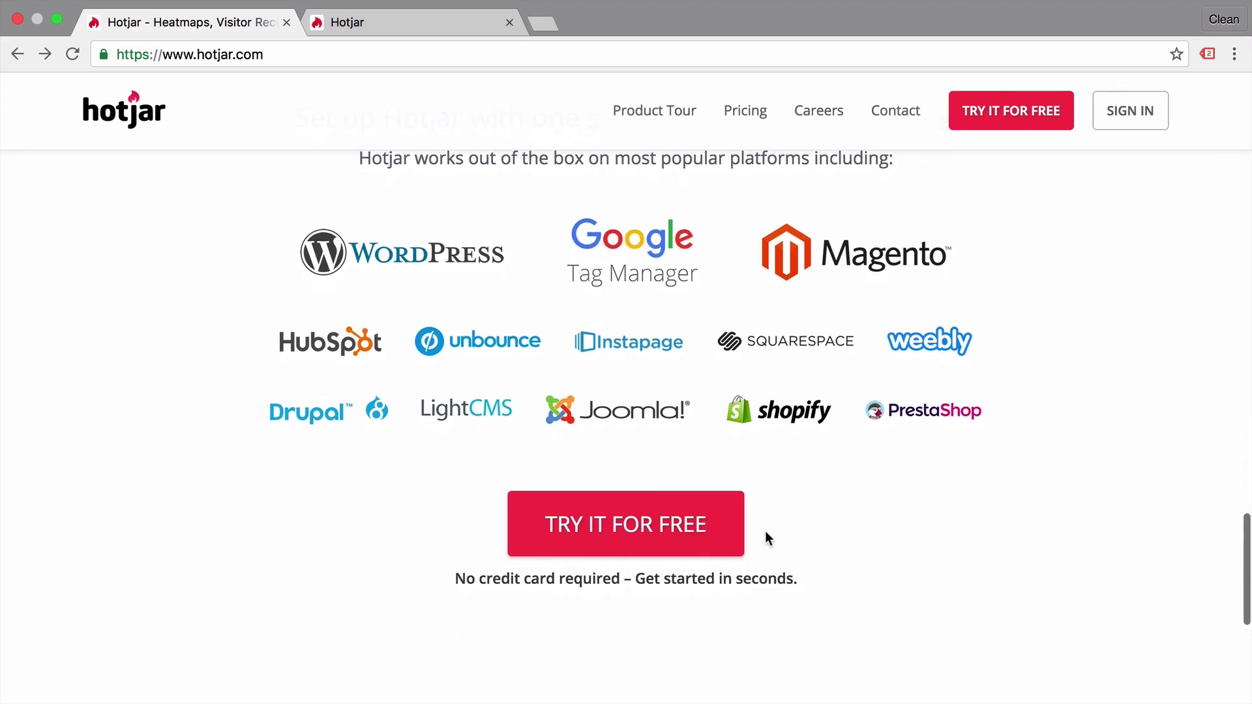
{"action": "left_click", "coordinate": [744, 131]}
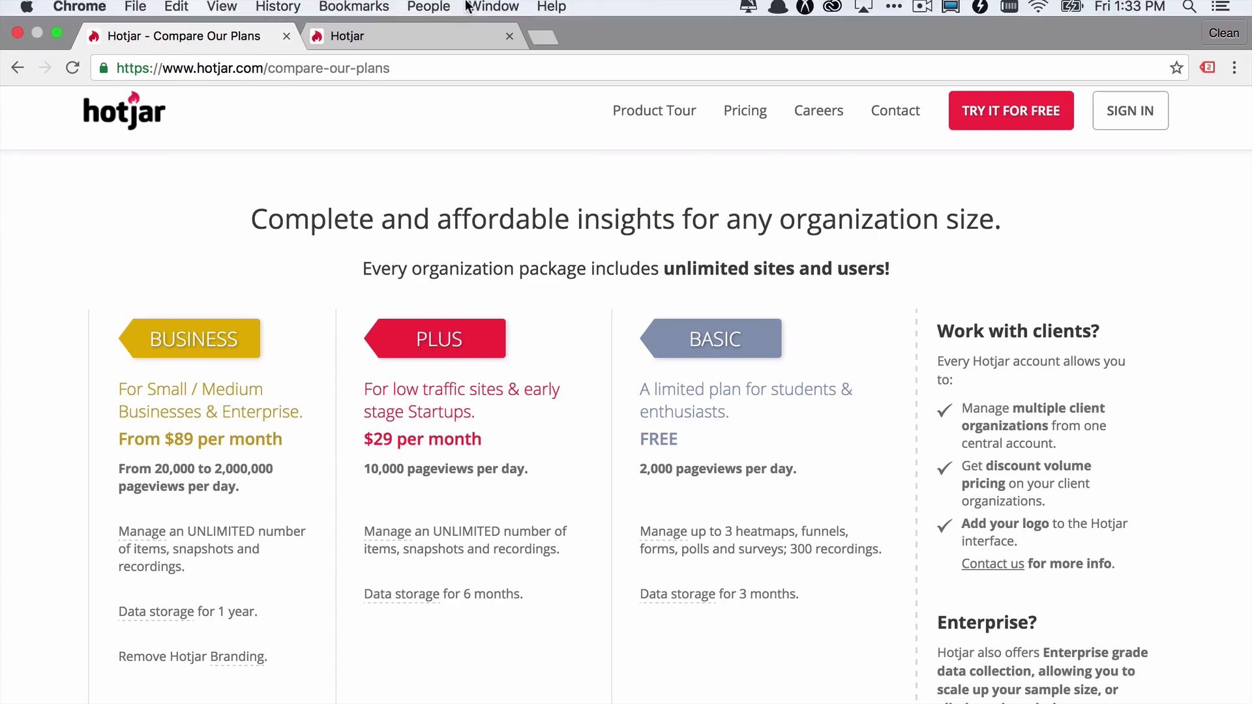
{"action": "left_click", "coordinate": [424, 43]}
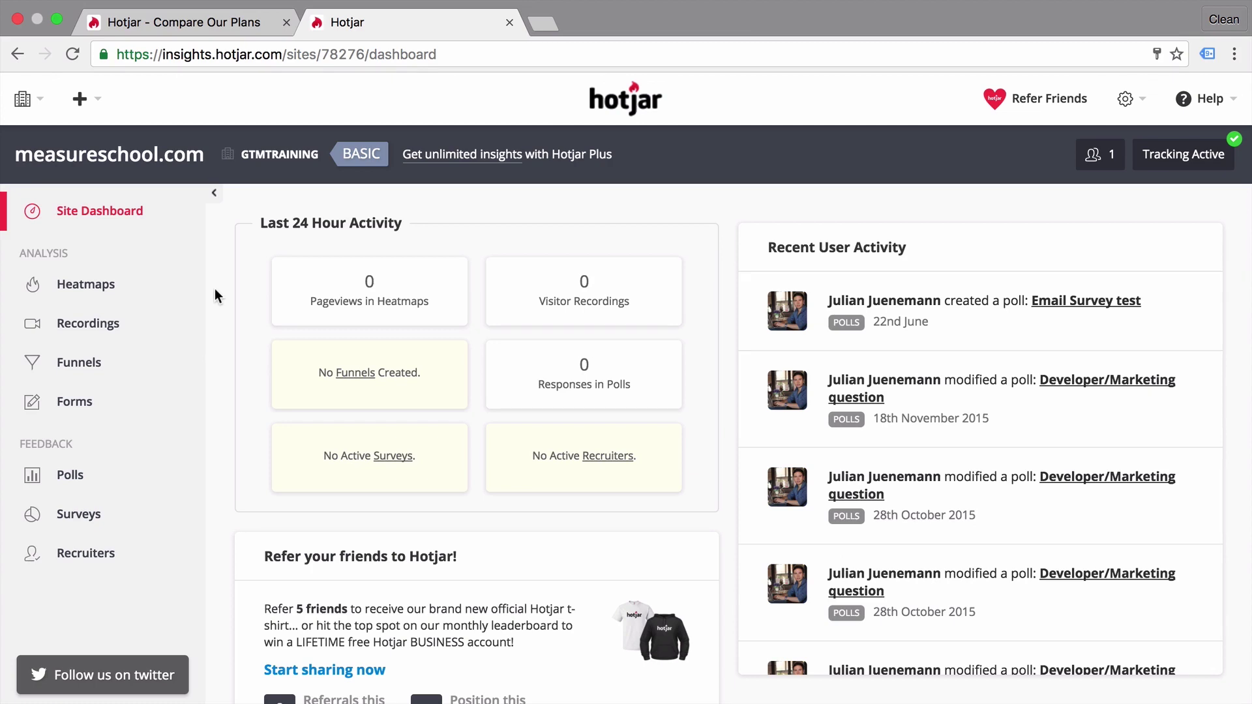
{"action": "left_click", "coordinate": [1134, 101]}
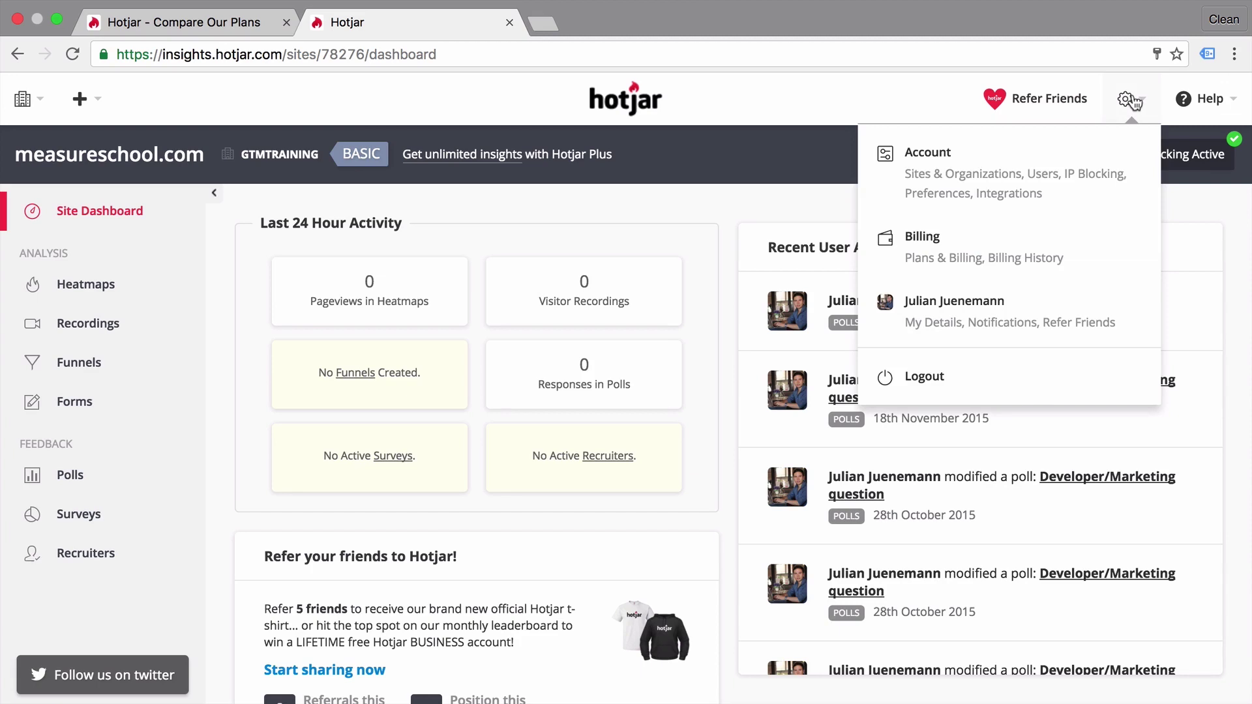
{"action": "left_click", "coordinate": [1015, 174]}
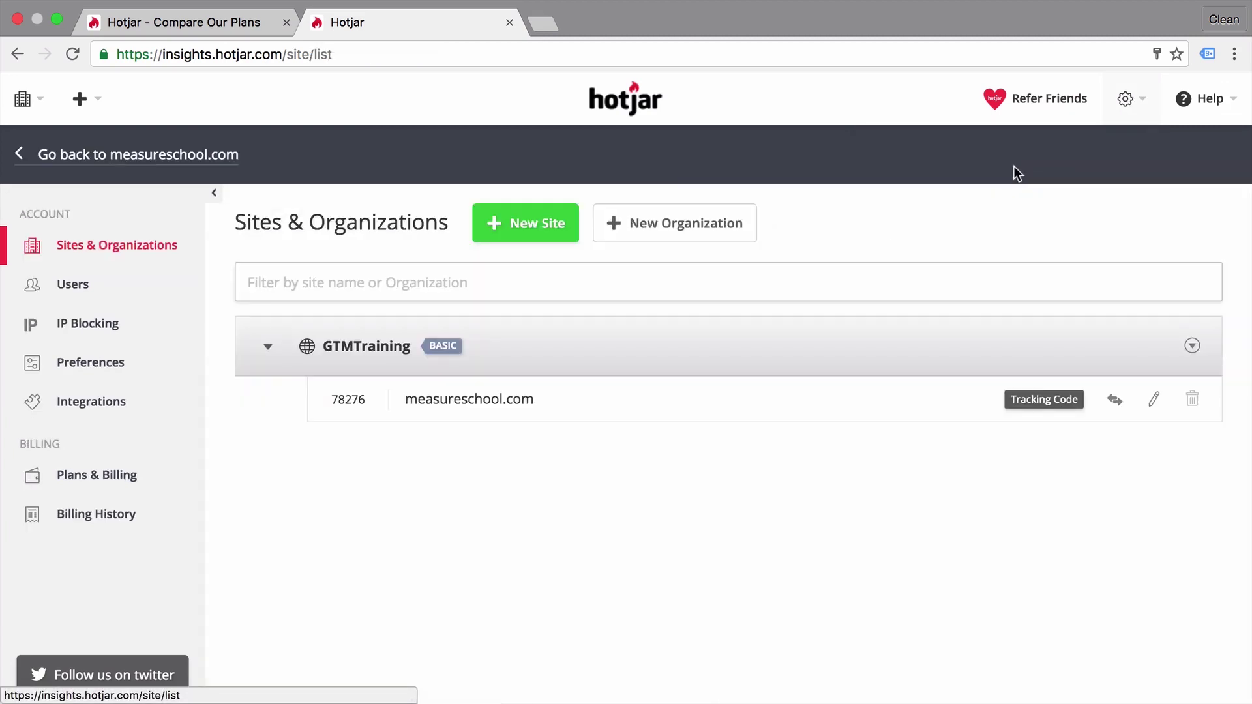
{"action": "left_click", "coordinate": [1068, 394]}
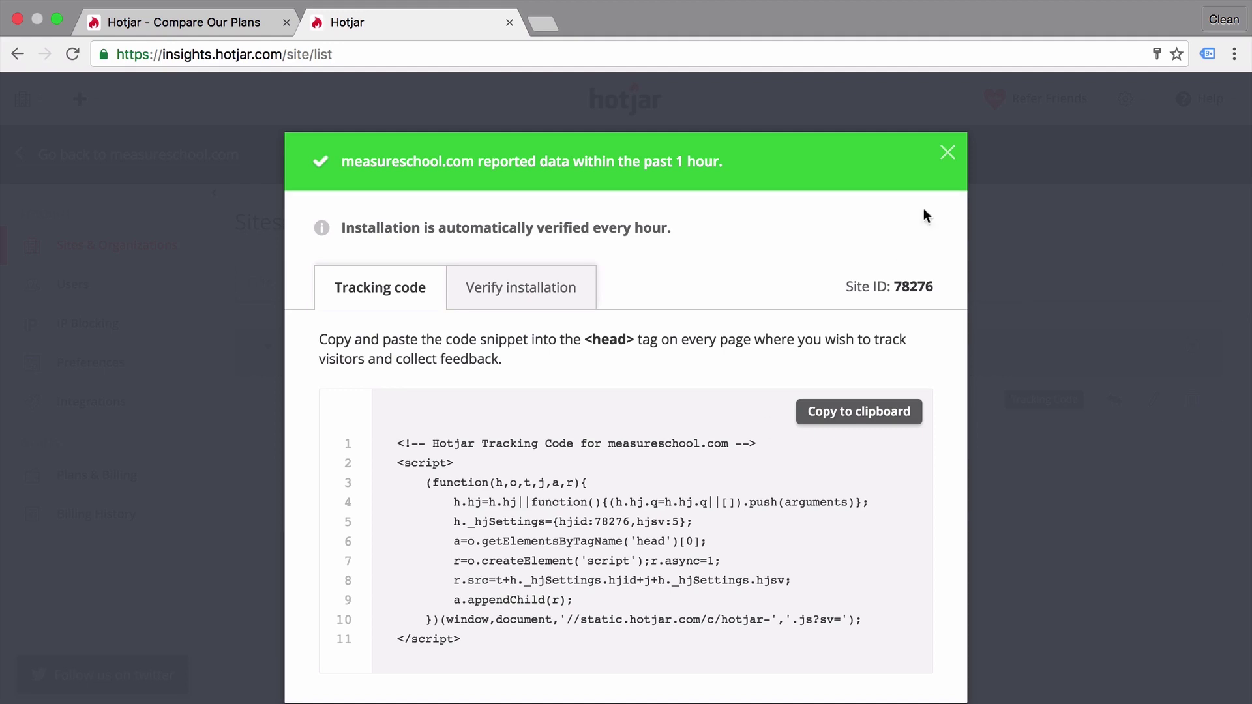
{"action": "left_click", "coordinate": [947, 152]}
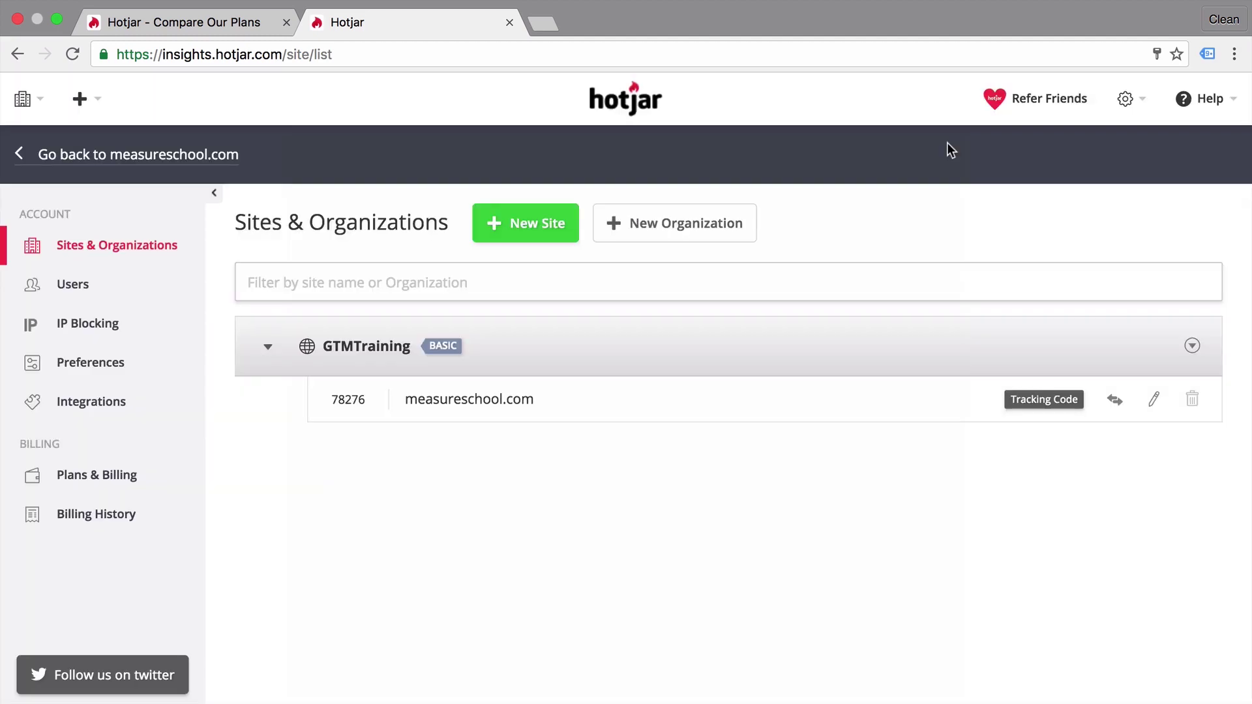
{"action": "left_click", "coordinate": [92, 162]}
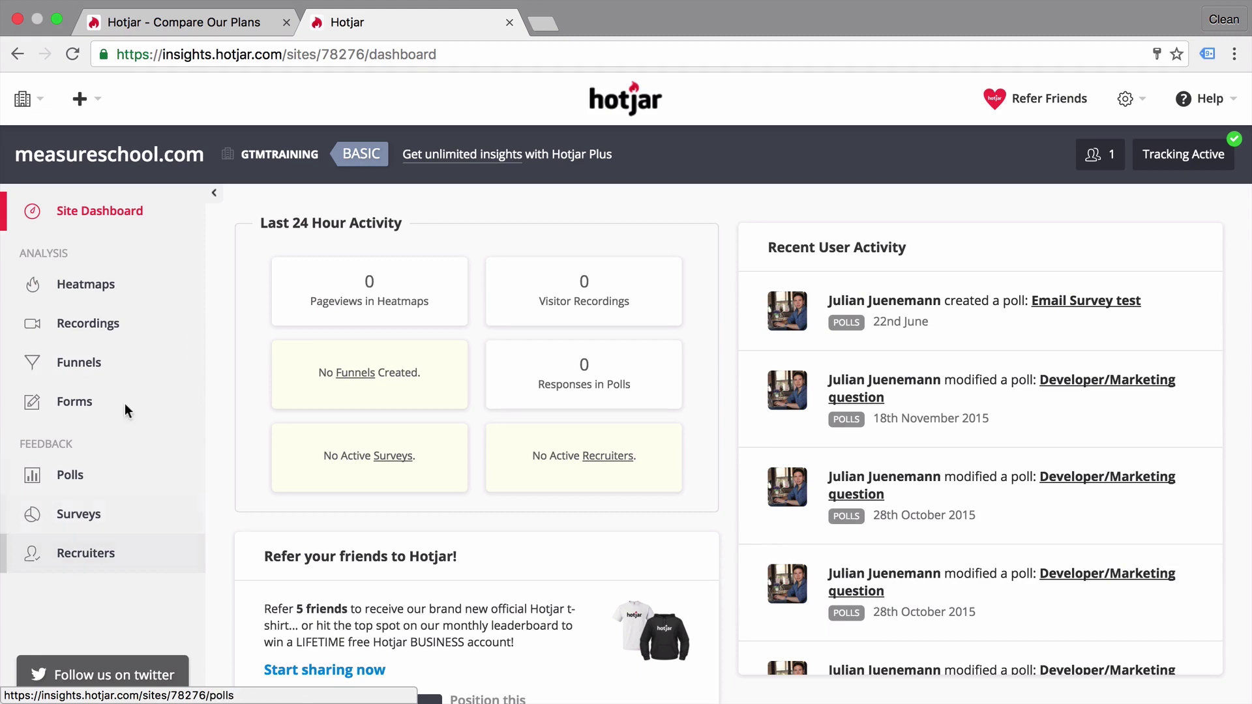
- Open the Sales Page click heatmap and scroll through its 145 recorded desktop clicks
{"action": "left_click", "coordinate": [169, 295]}
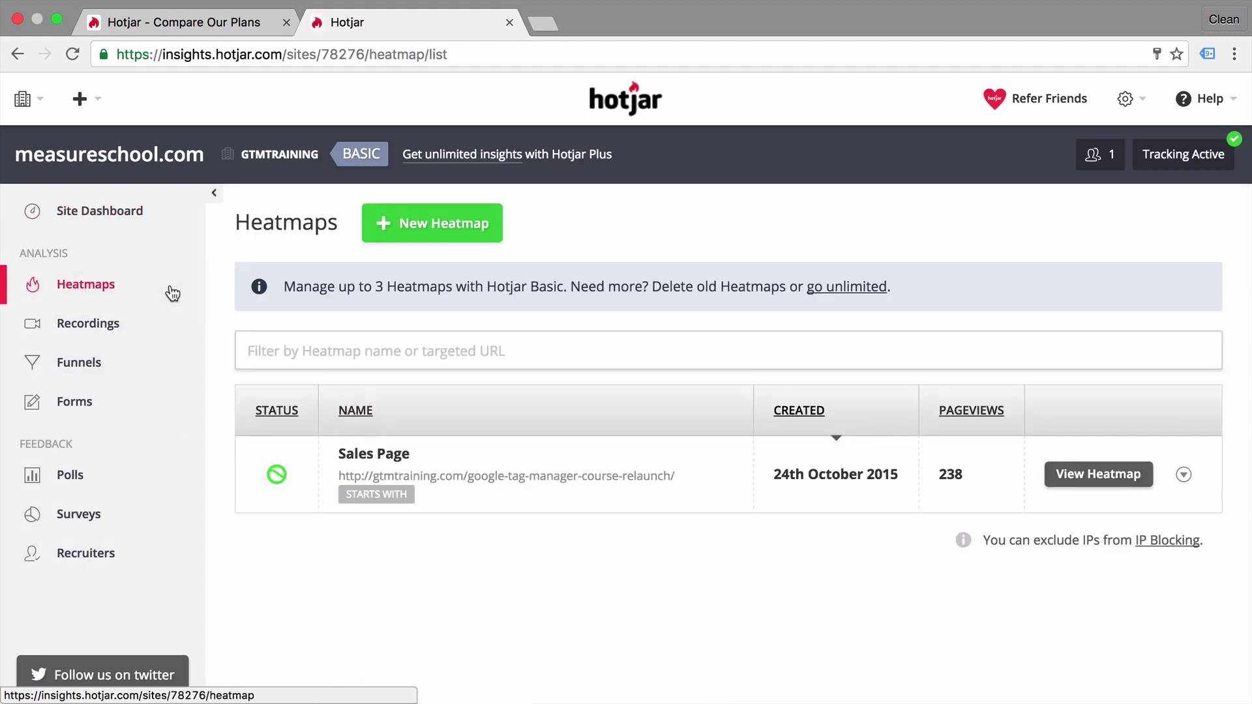
{"action": "left_click", "coordinate": [1076, 474]}
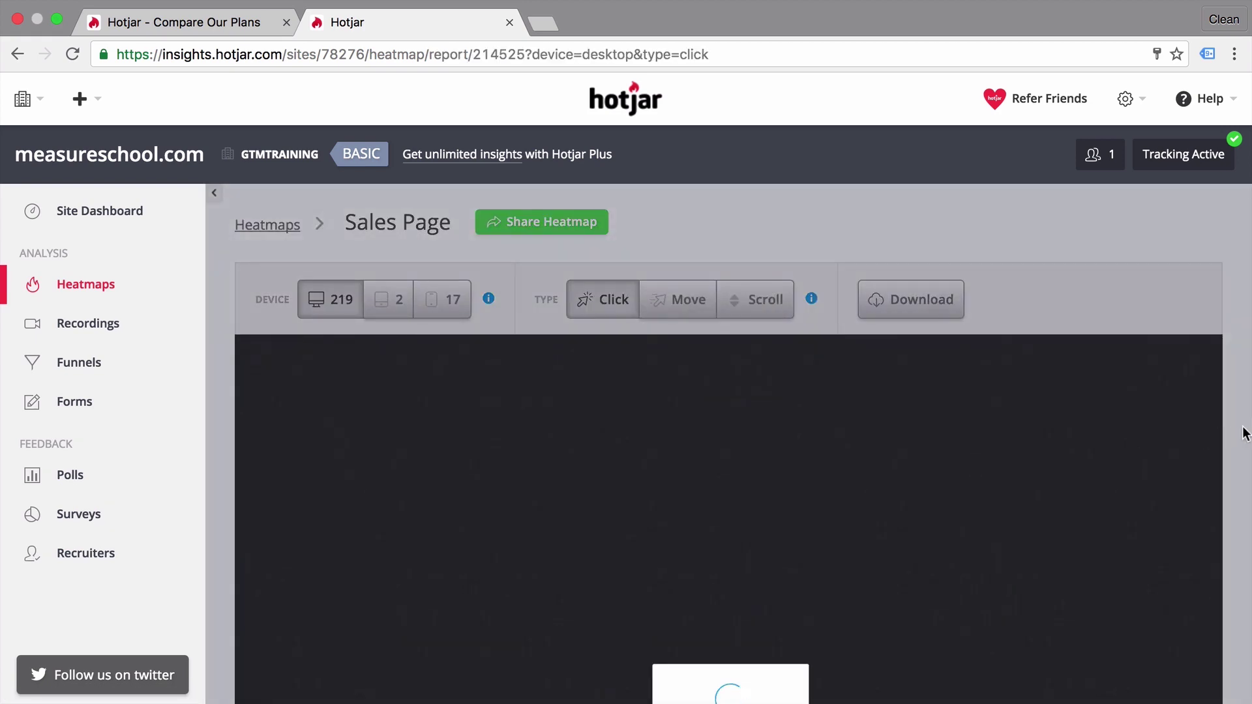
{"action": "scroll", "coordinate": [1246, 433], "scroll_direction": "down", "scroll_amount": 10}
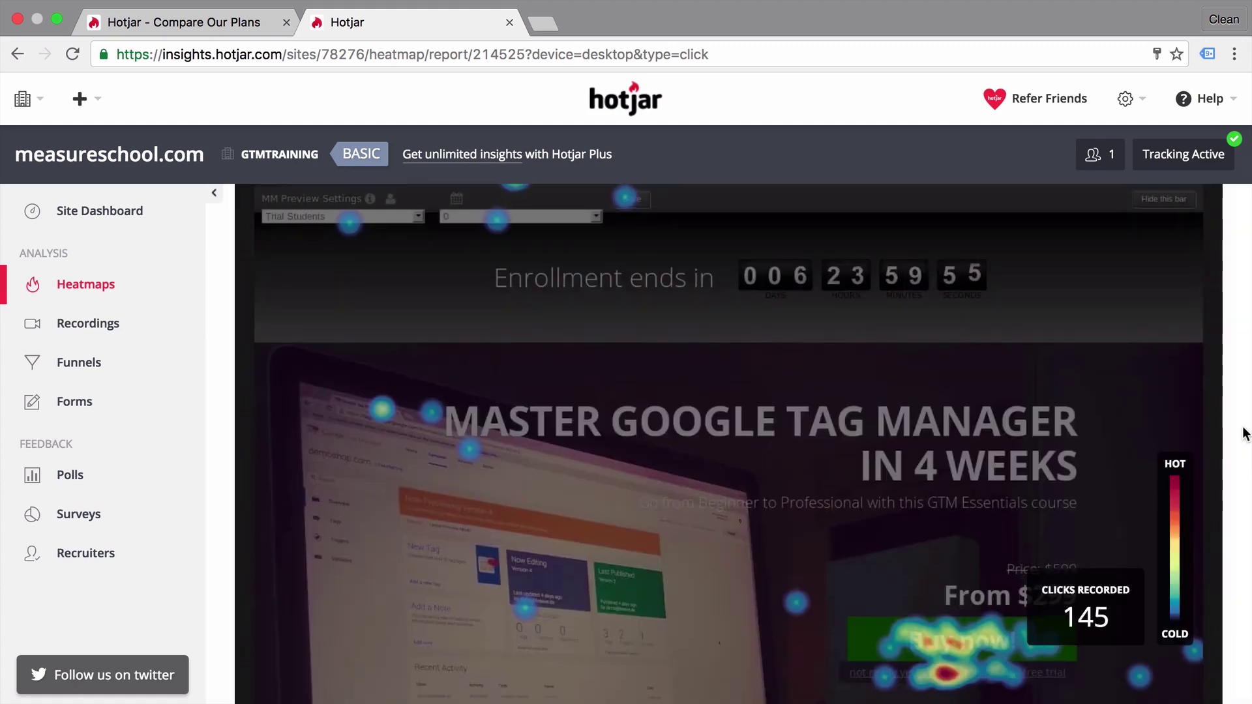
{"action": "scroll", "coordinate": [800, 421], "scroll_direction": "down", "scroll_amount": 12}
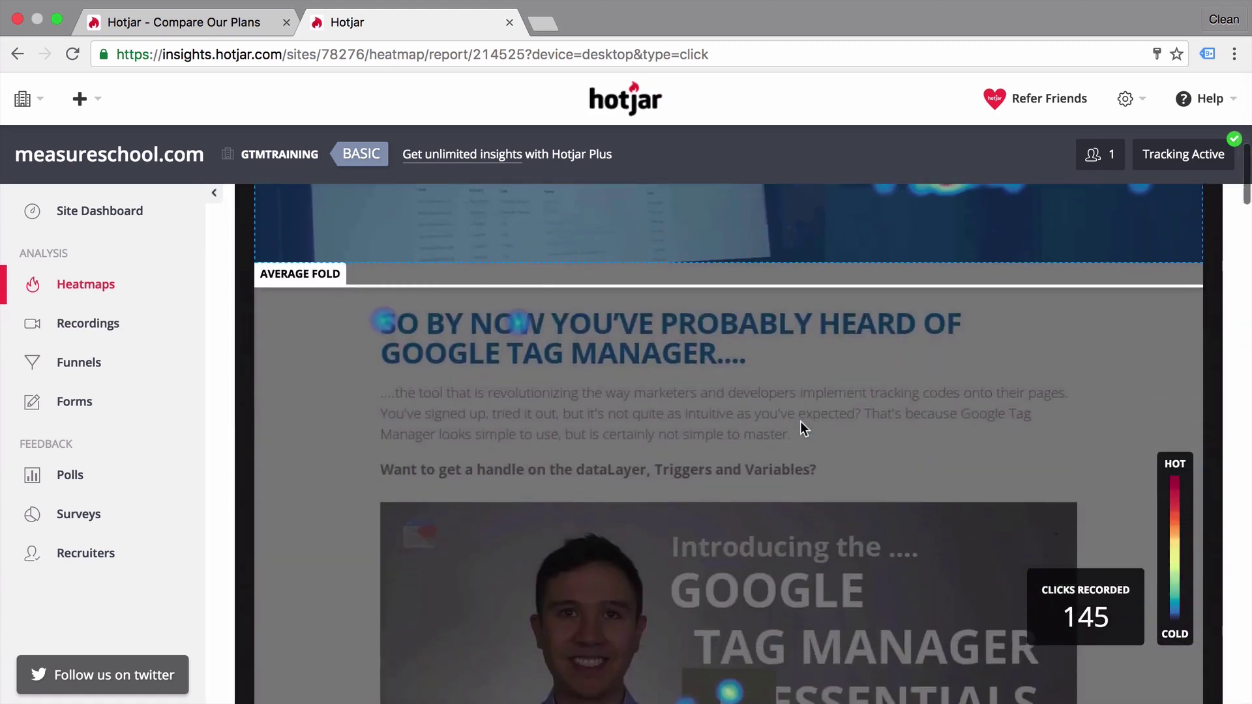
{"action": "scroll", "coordinate": [801, 423], "scroll_direction": "down", "scroll_amount": 7}
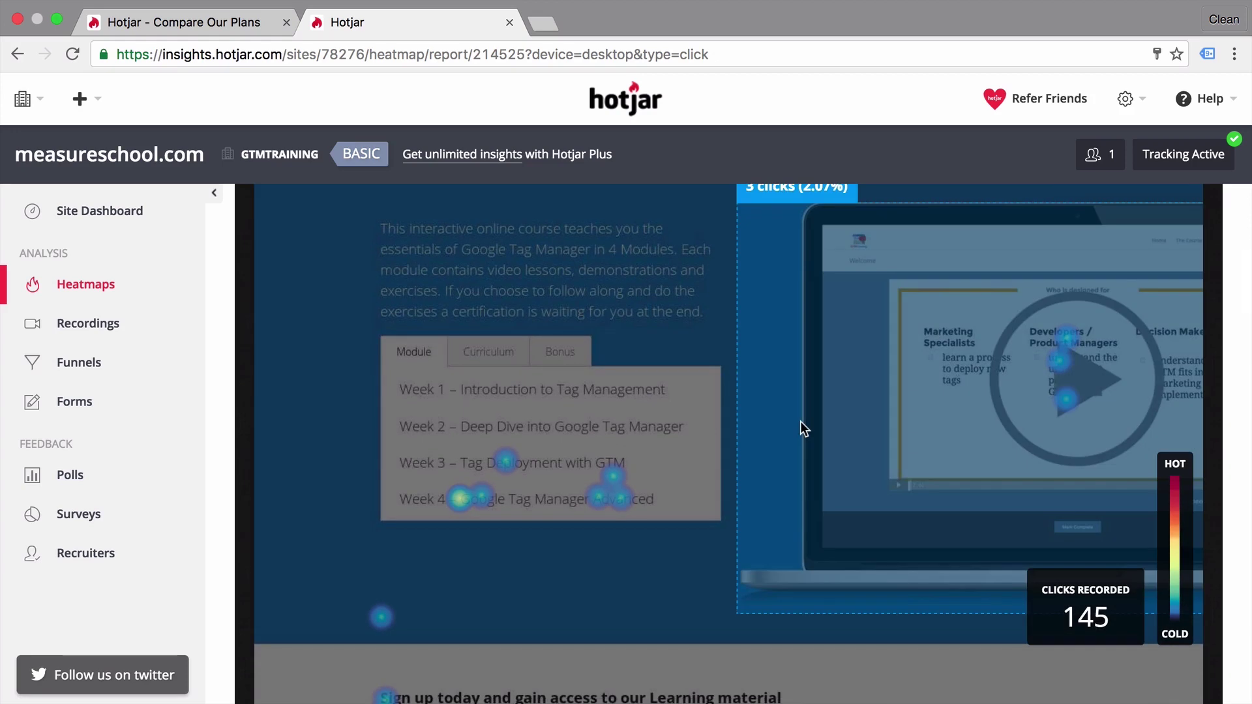
{"action": "scroll", "coordinate": [801, 421], "scroll_direction": "down", "scroll_amount": 3}
{"action": "mouse_move", "coordinate": [457, 424]}
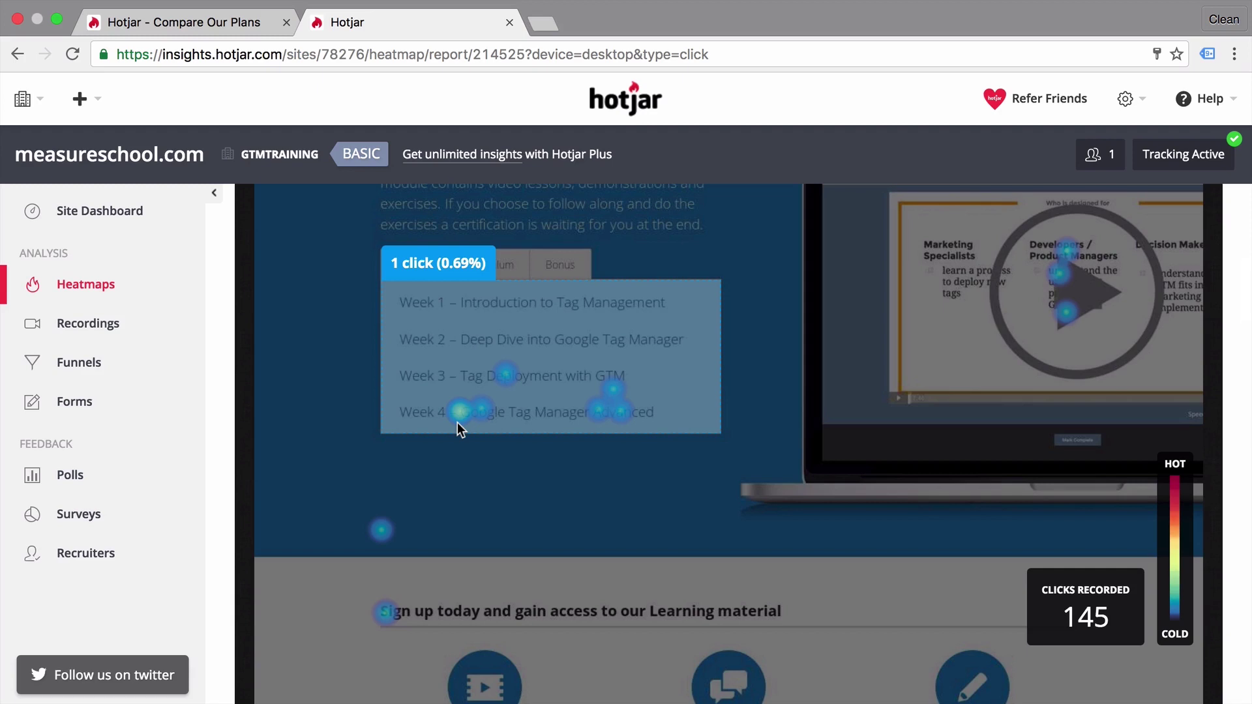
{"action": "scroll", "coordinate": [457, 423], "scroll_direction": "up", "scroll_amount": 15}
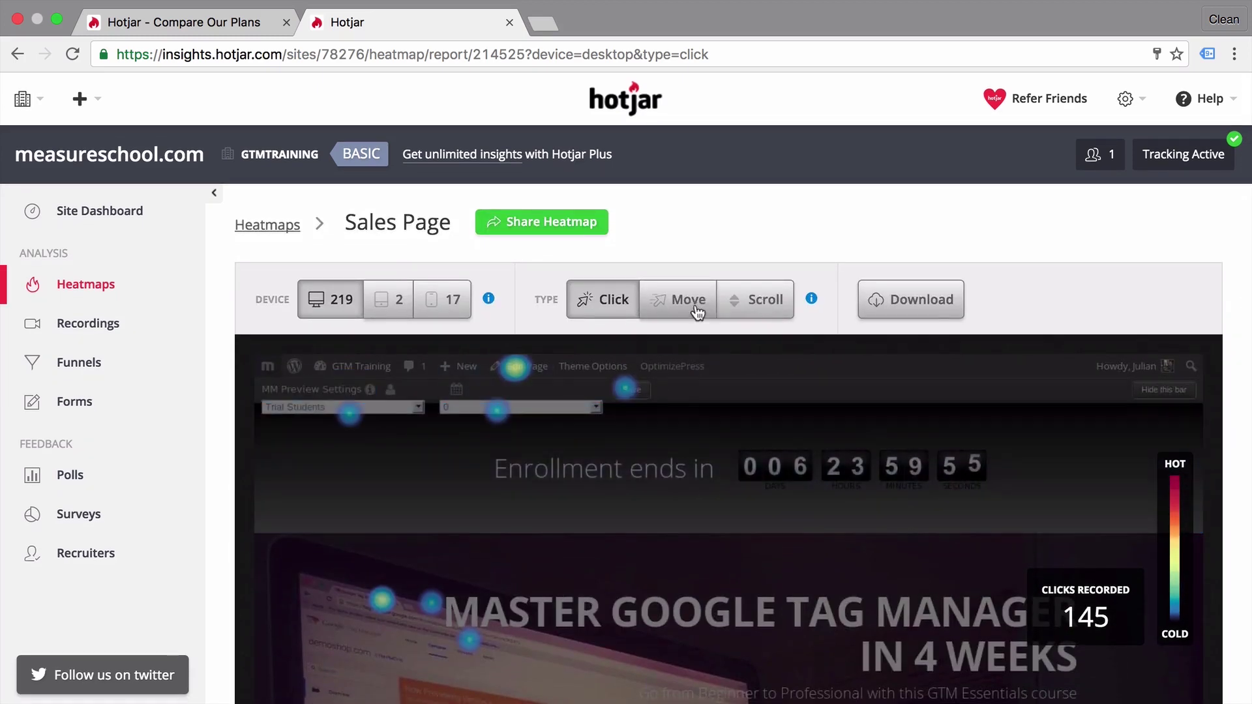
- Switch the Sales Page heatmap to mouse-movement data and glance over it
{"action": "left_click", "coordinate": [695, 309]}
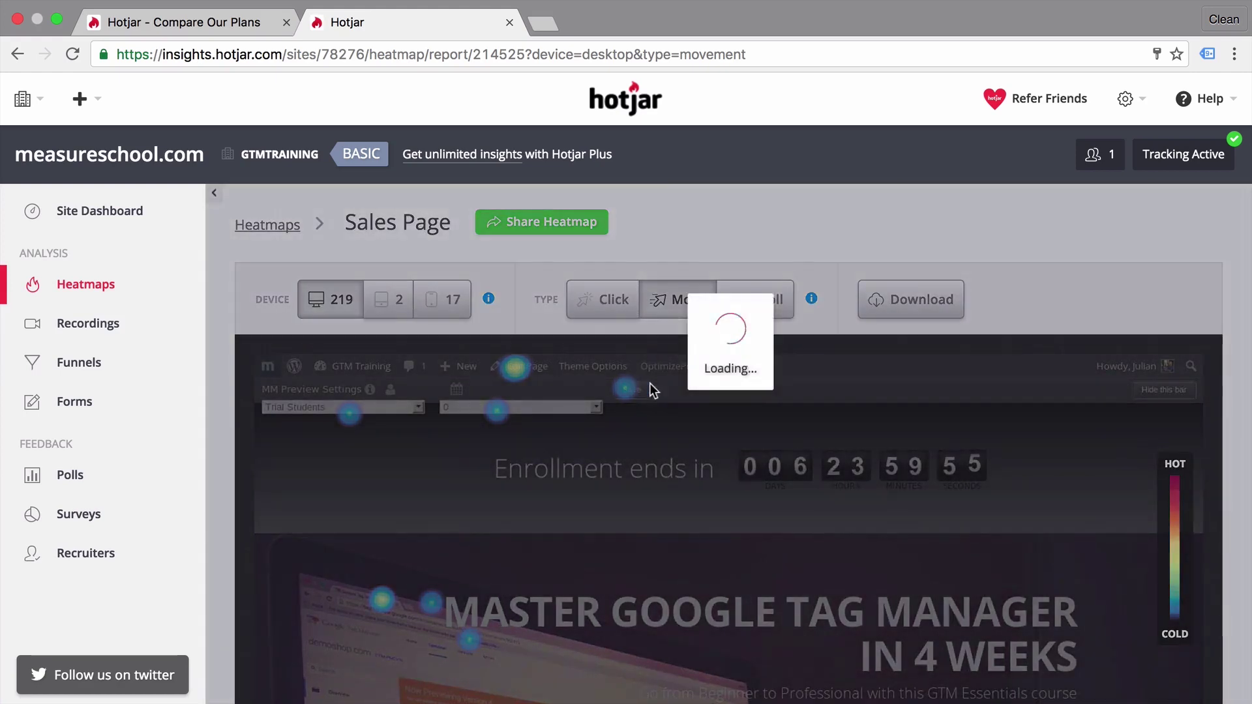
{"action": "scroll", "coordinate": [651, 388], "scroll_direction": "down", "scroll_amount": 4}
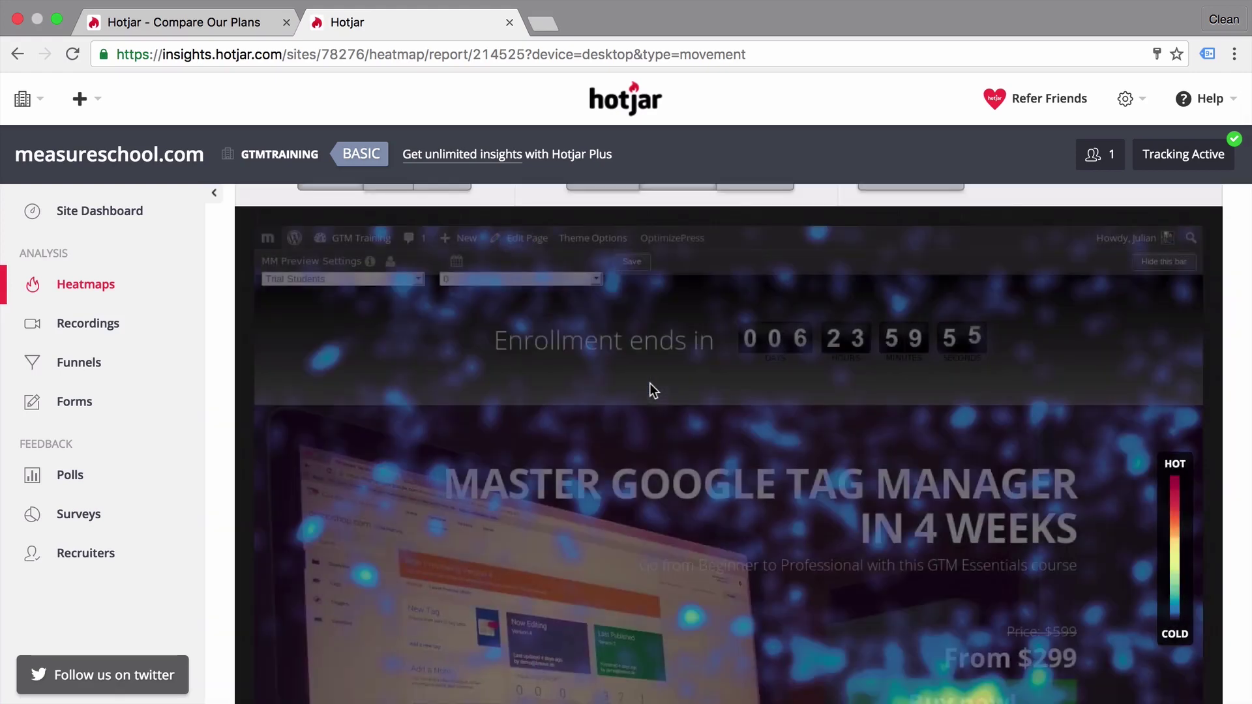
{"action": "scroll", "coordinate": [651, 388], "scroll_direction": "up", "scroll_amount": 4}
- Switch to scroll-depth data and read the reach percentages, e.g. 83.1% at the course intro
{"action": "left_click", "coordinate": [757, 305]}
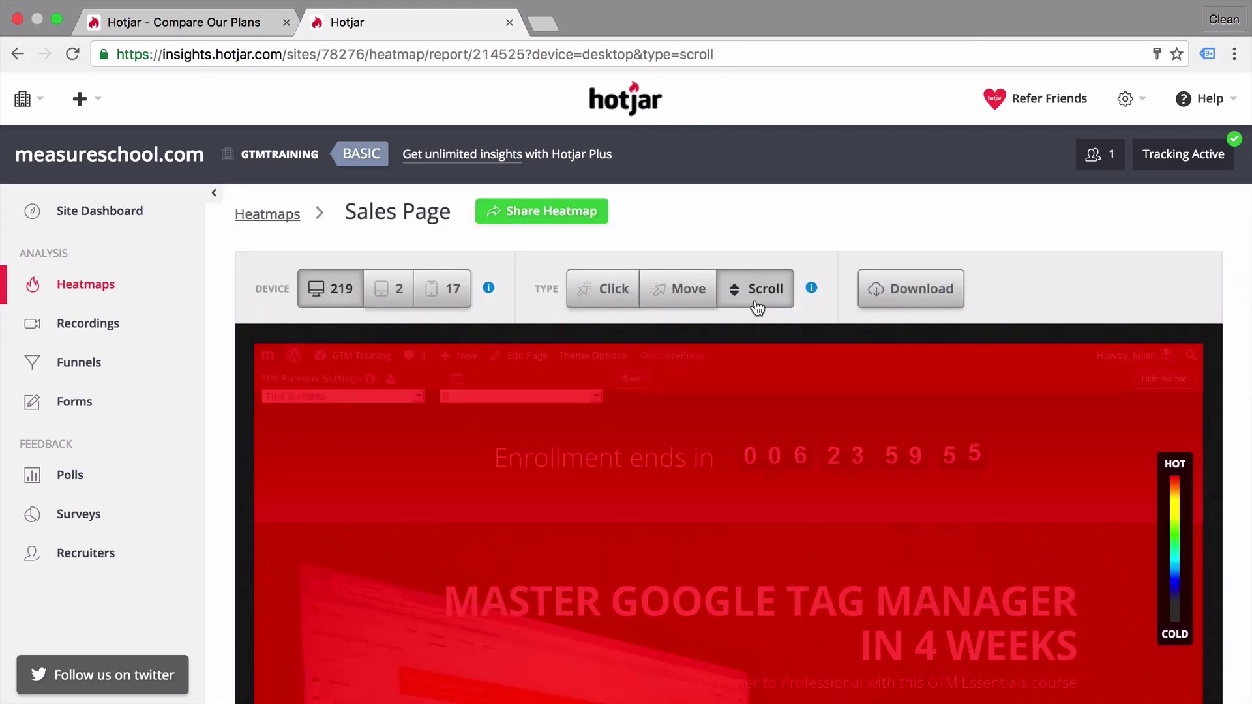
{"action": "scroll", "coordinate": [679, 403], "scroll_direction": "up", "scroll_amount": 1}
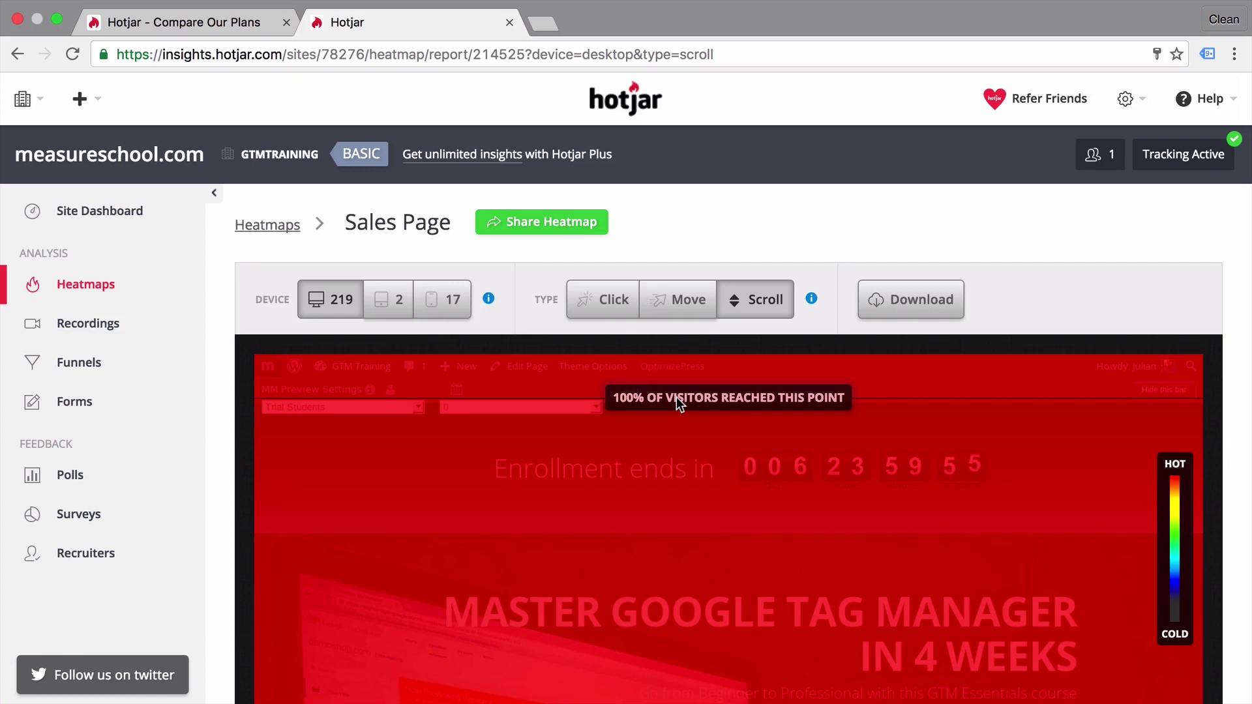
{"action": "scroll", "coordinate": [676, 397], "scroll_direction": "down", "scroll_amount": 9}
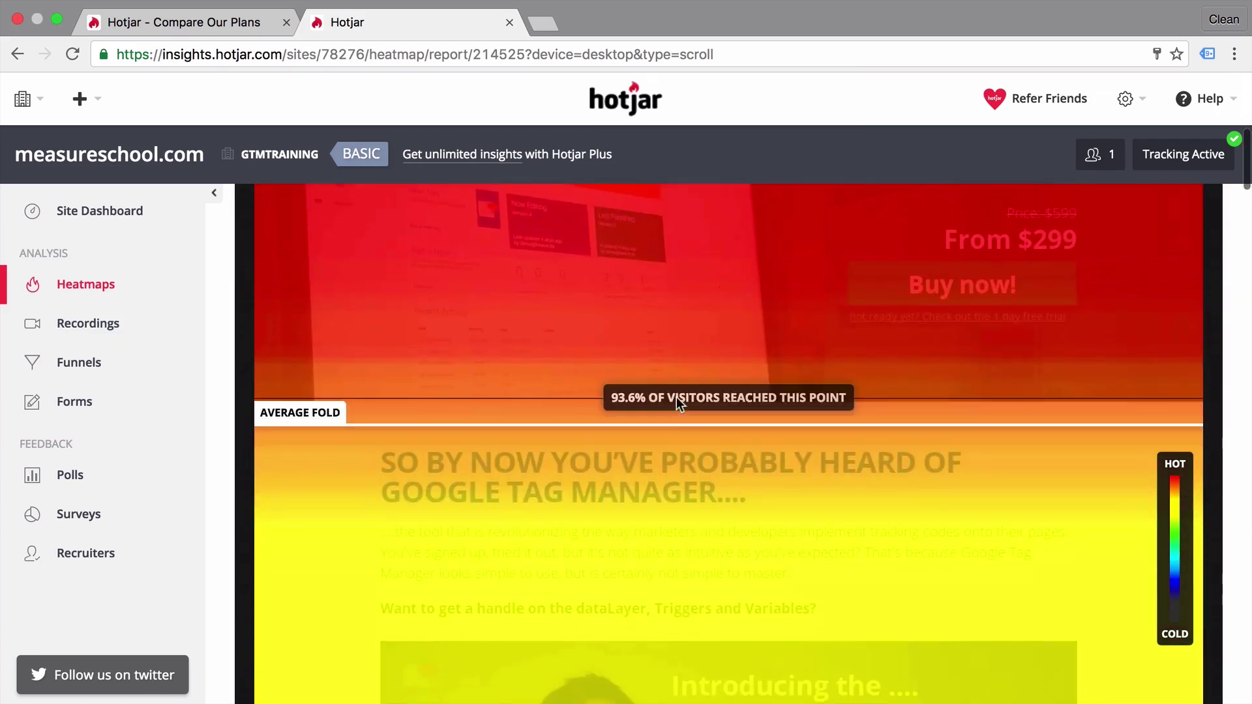
{"action": "scroll", "coordinate": [676, 398], "scroll_direction": "down", "scroll_amount": 2}
{"action": "scroll", "coordinate": [676, 397], "scroll_direction": "down", "scroll_amount": 3}
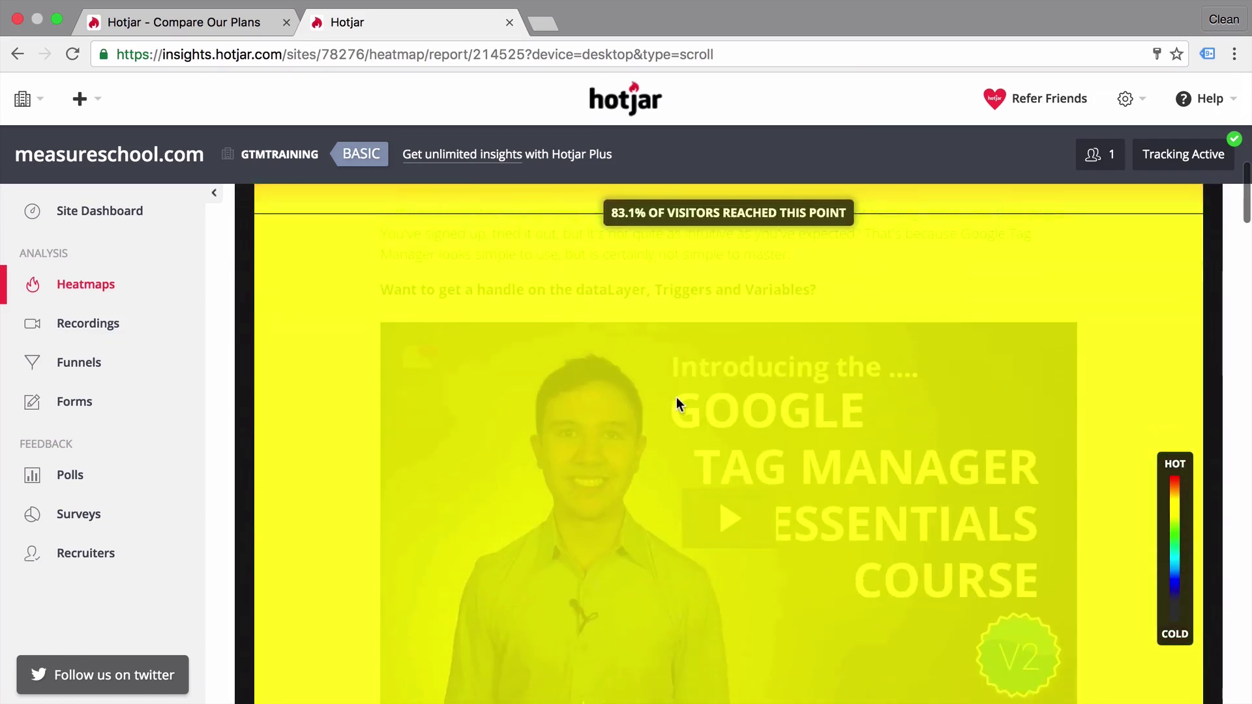
{"action": "scroll", "coordinate": [676, 397], "scroll_direction": "down", "scroll_amount": 3}
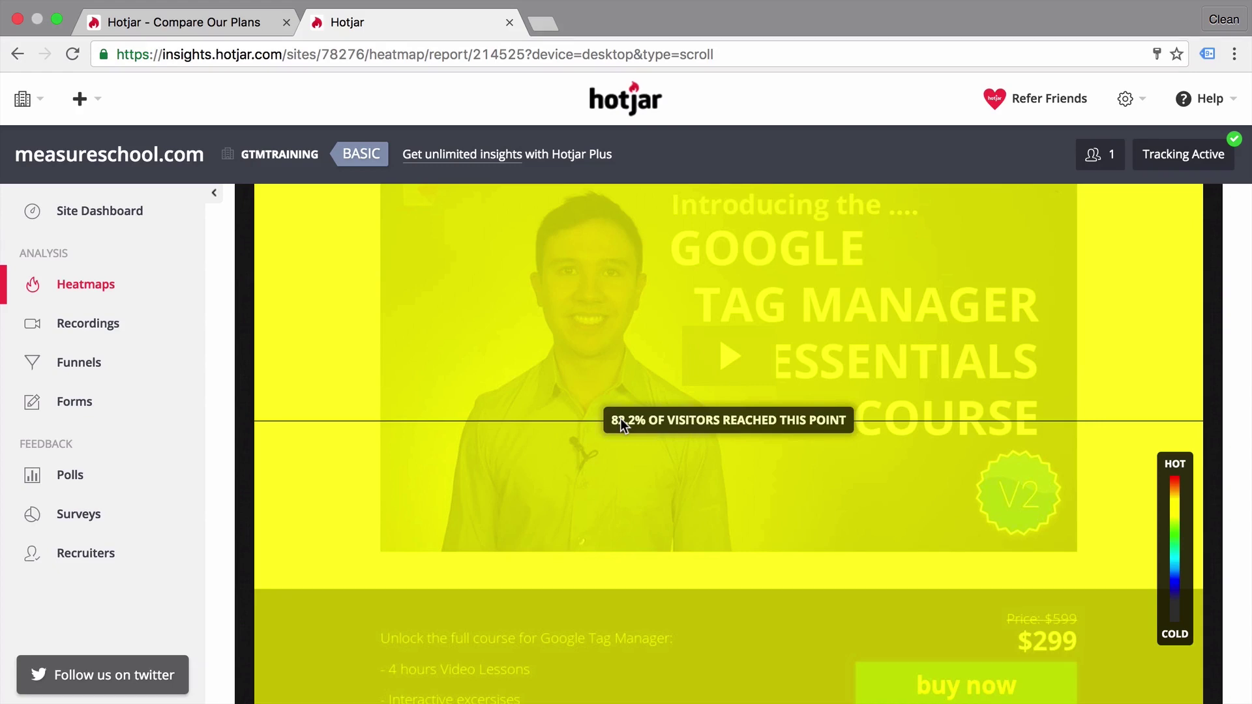
- Open the Recordings list and dismiss the 100-visitor recording limit notice
{"action": "left_click", "coordinate": [102, 330]}
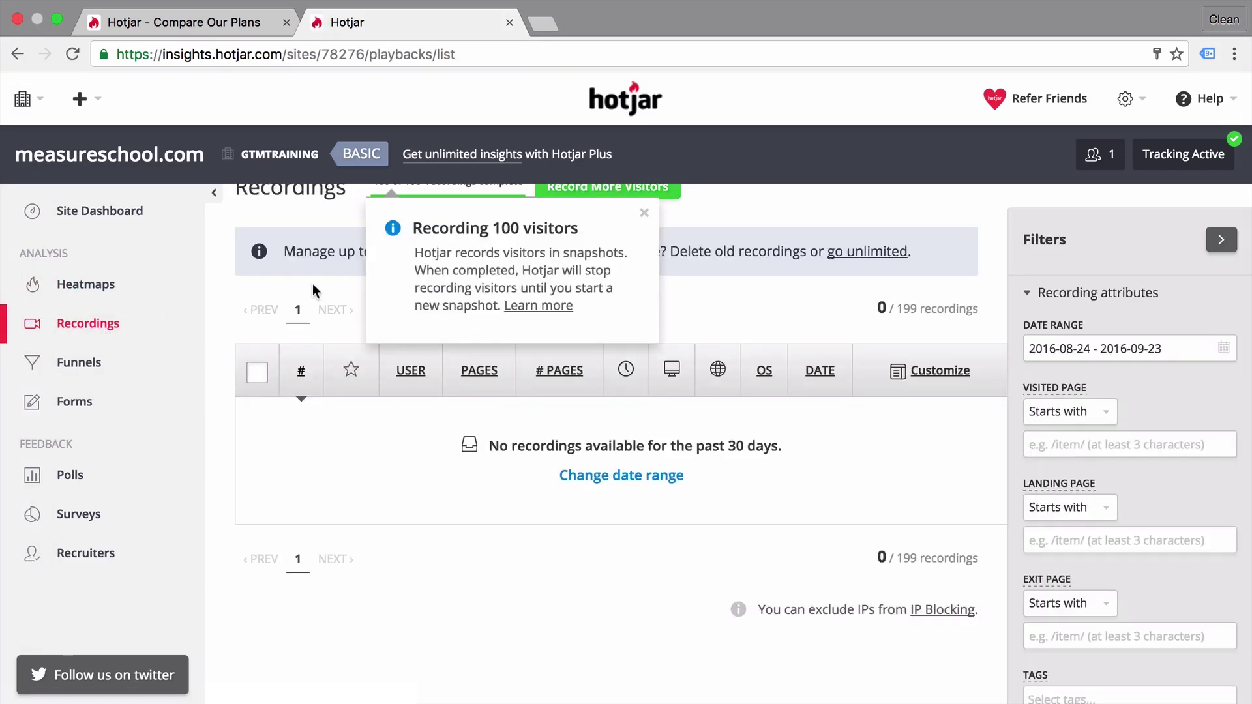
{"action": "scroll", "coordinate": [313, 287], "scroll_direction": "up", "scroll_amount": 1}
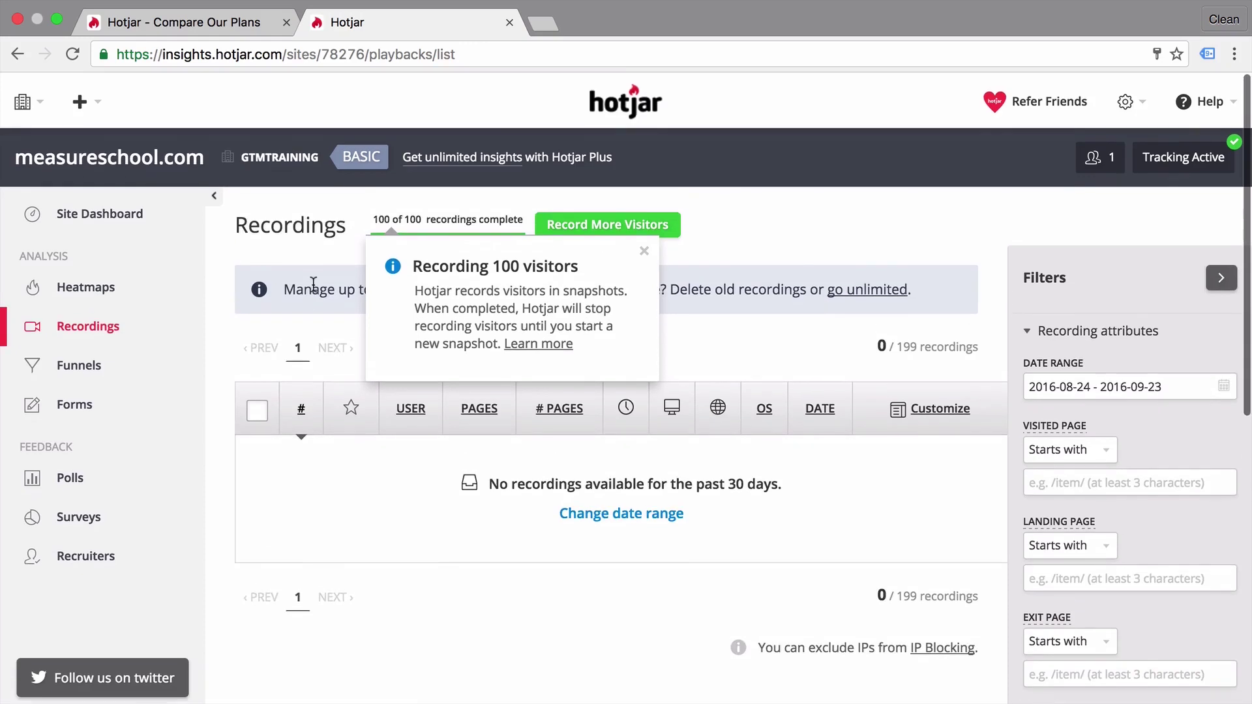
{"action": "left_click", "coordinate": [645, 249]}
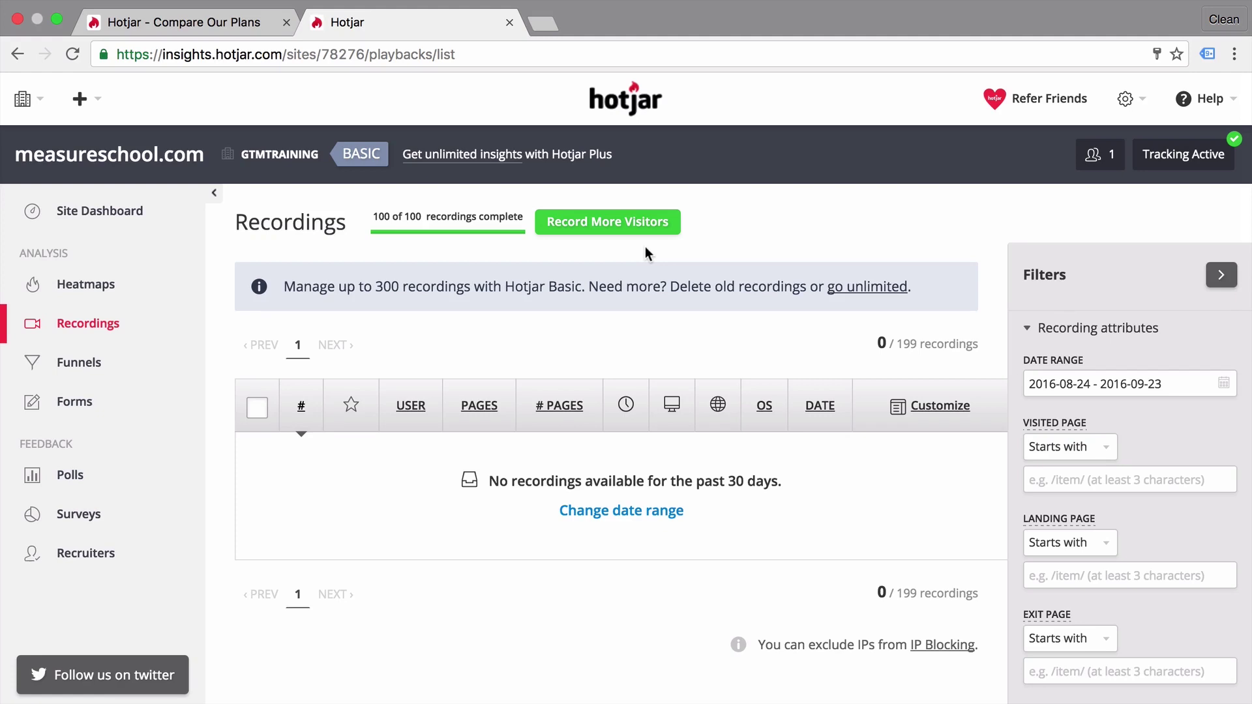
- Apply the Last 12 months date range (2015-09-24 to 2016-09-23) to recordings
{"action": "left_click", "coordinate": [1112, 384]}
{"action": "scroll", "coordinate": [1148, 456], "scroll_direction": "down", "scroll_amount": 2}
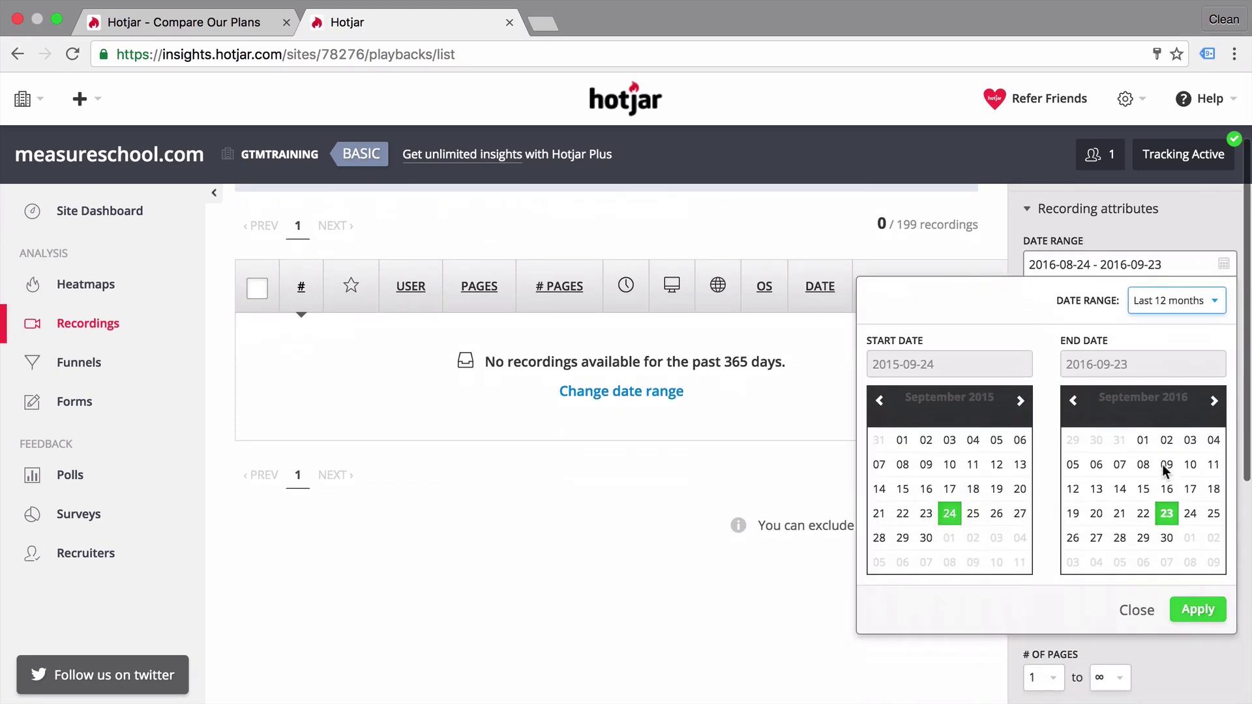
{"action": "left_click", "coordinate": [1200, 610]}
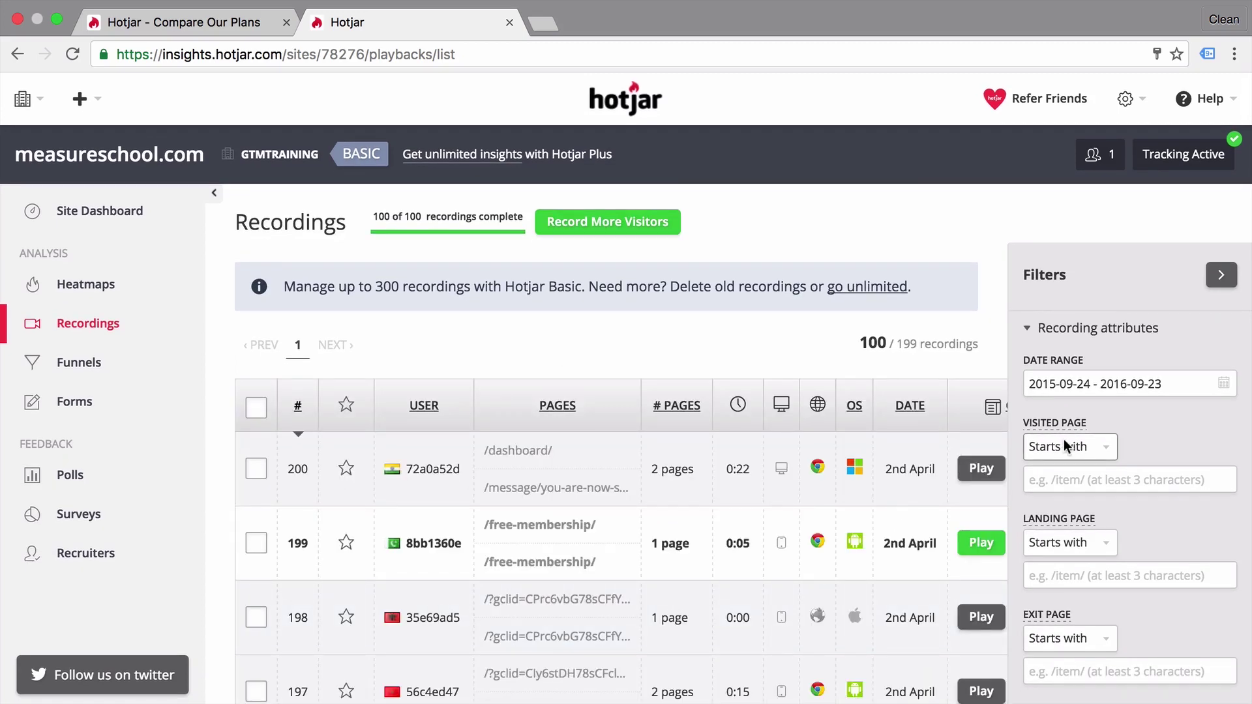
{"action": "left_click", "coordinate": [981, 543]}
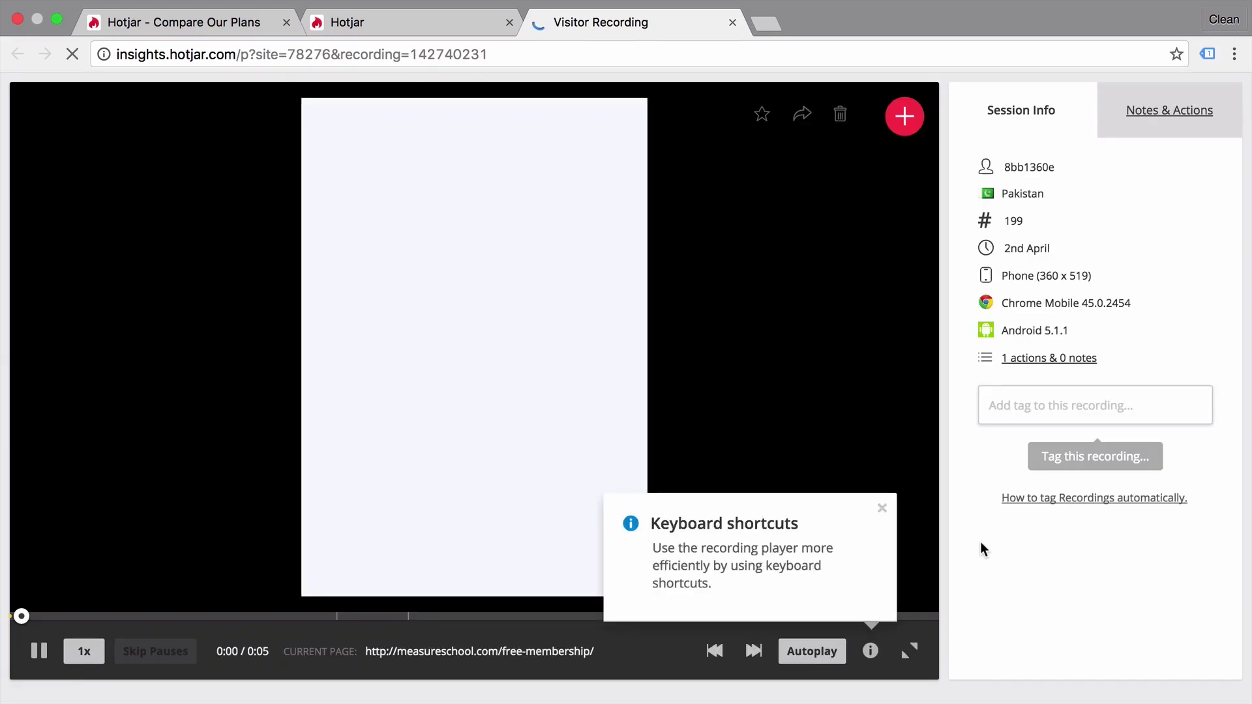
{"action": "left_click", "coordinate": [882, 509]}
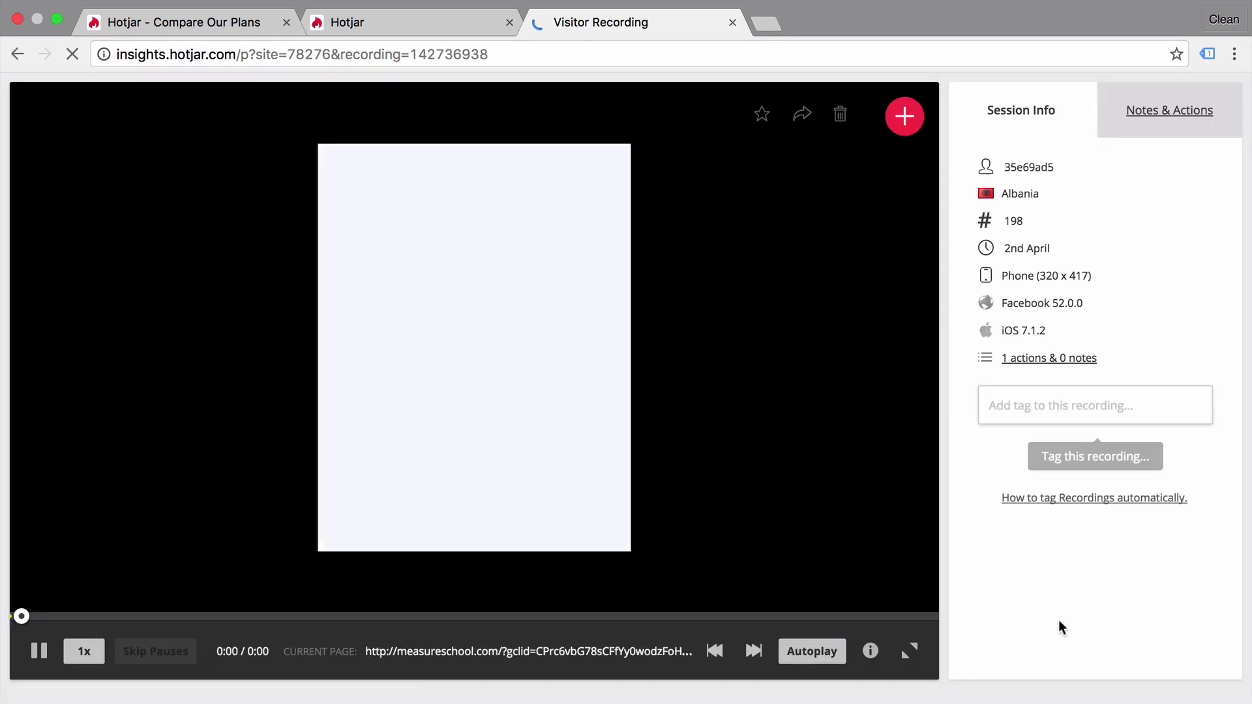
{"action": "left_click", "coordinate": [87, 664]}
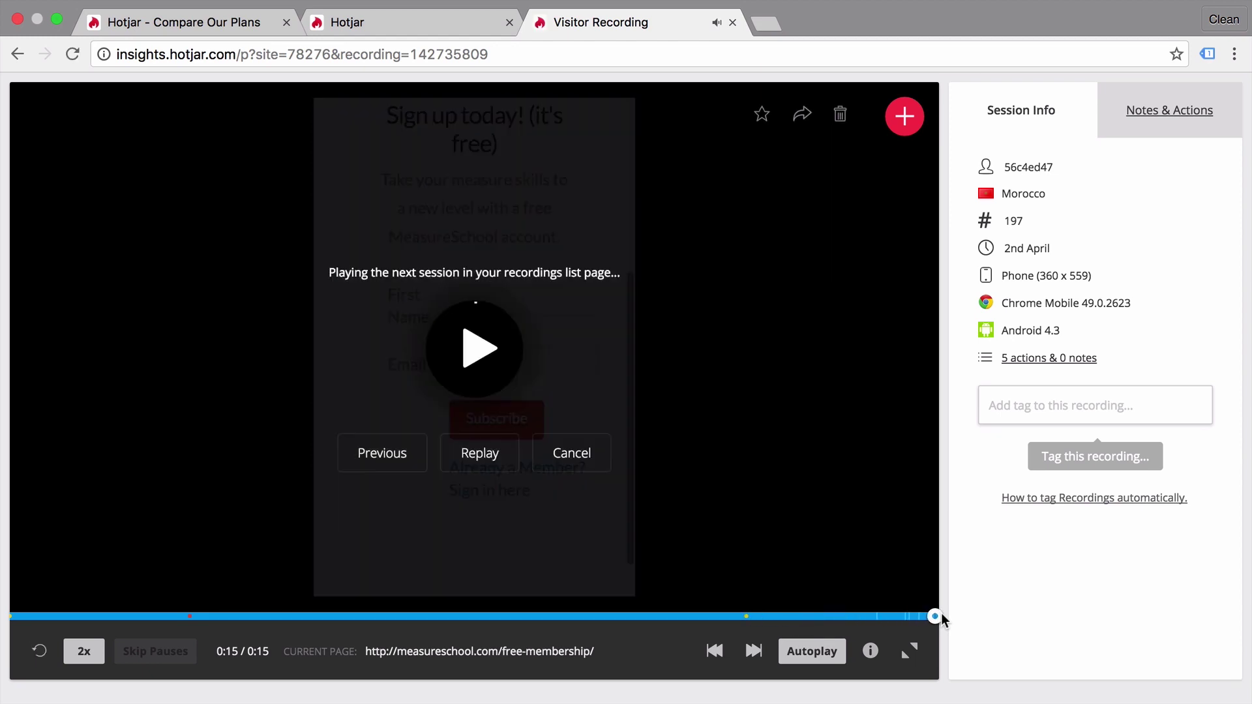
{"action": "key", "text": "super+w"}
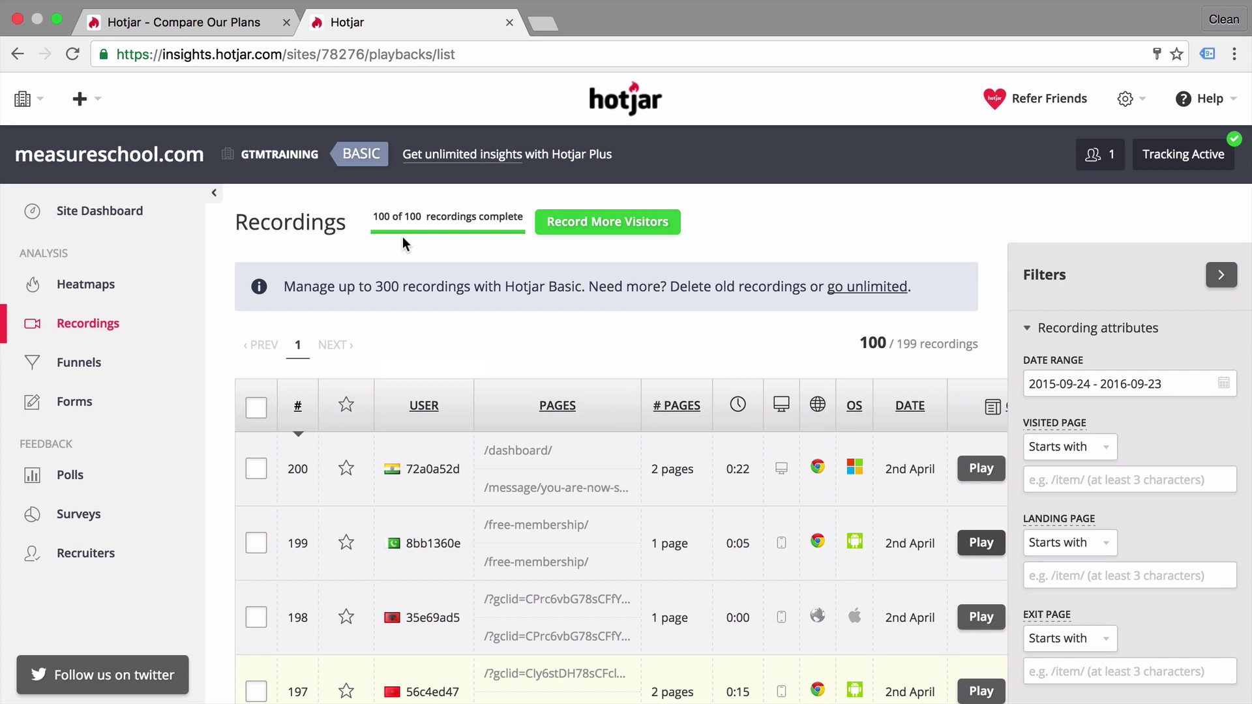
- Look over the Funnels section and its New Funnel form, then bring up the Forms list
{"action": "left_click", "coordinate": [65, 379]}
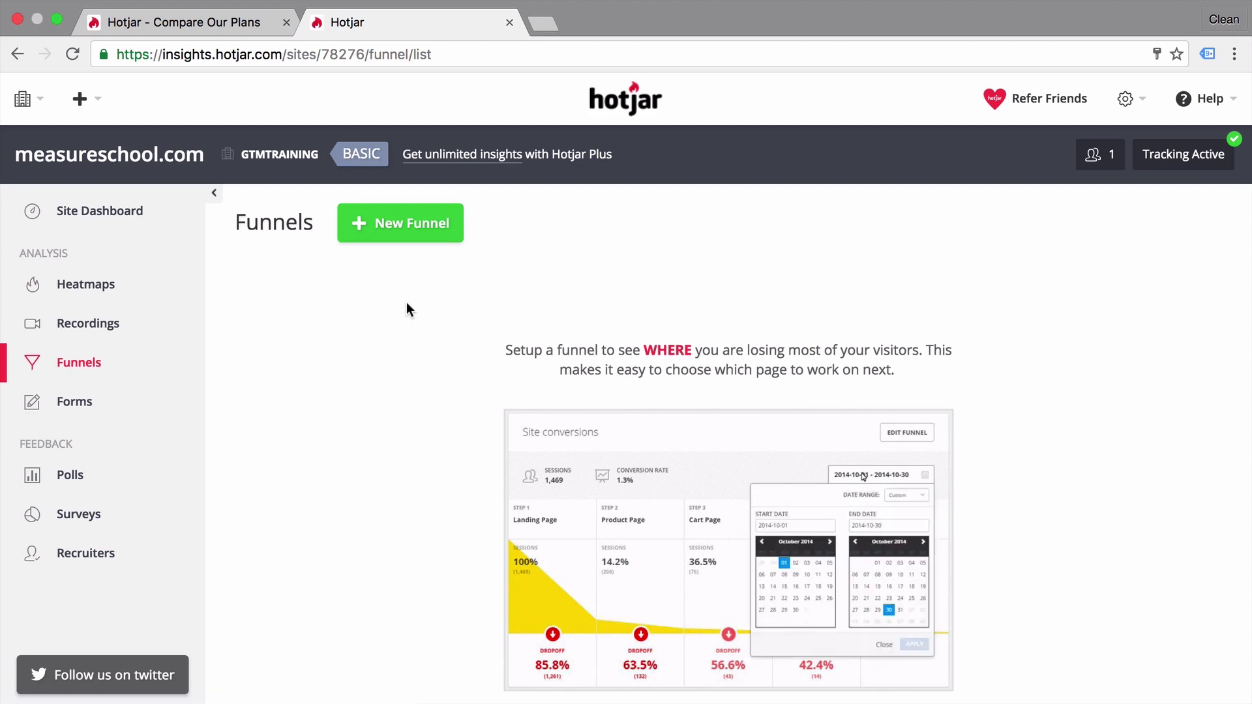
{"action": "scroll", "coordinate": [406, 303], "scroll_direction": "down", "scroll_amount": 1}
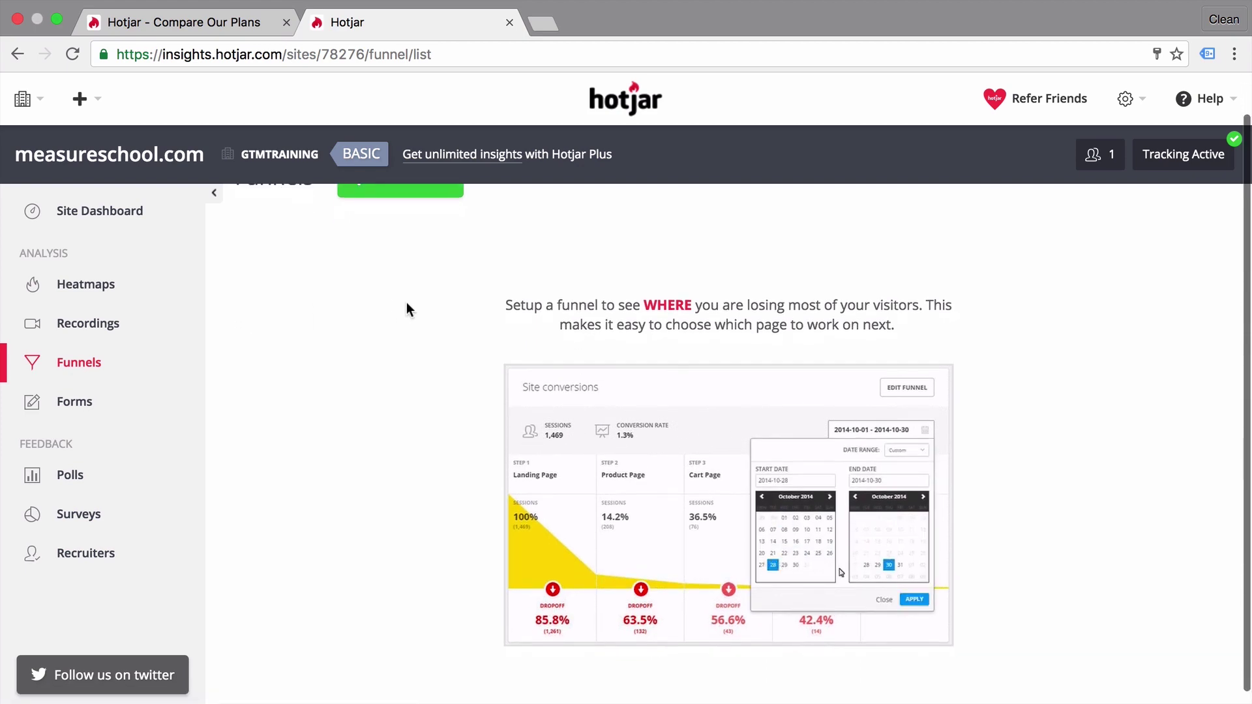
{"action": "scroll", "coordinate": [406, 302], "scroll_direction": "up", "scroll_amount": 1}
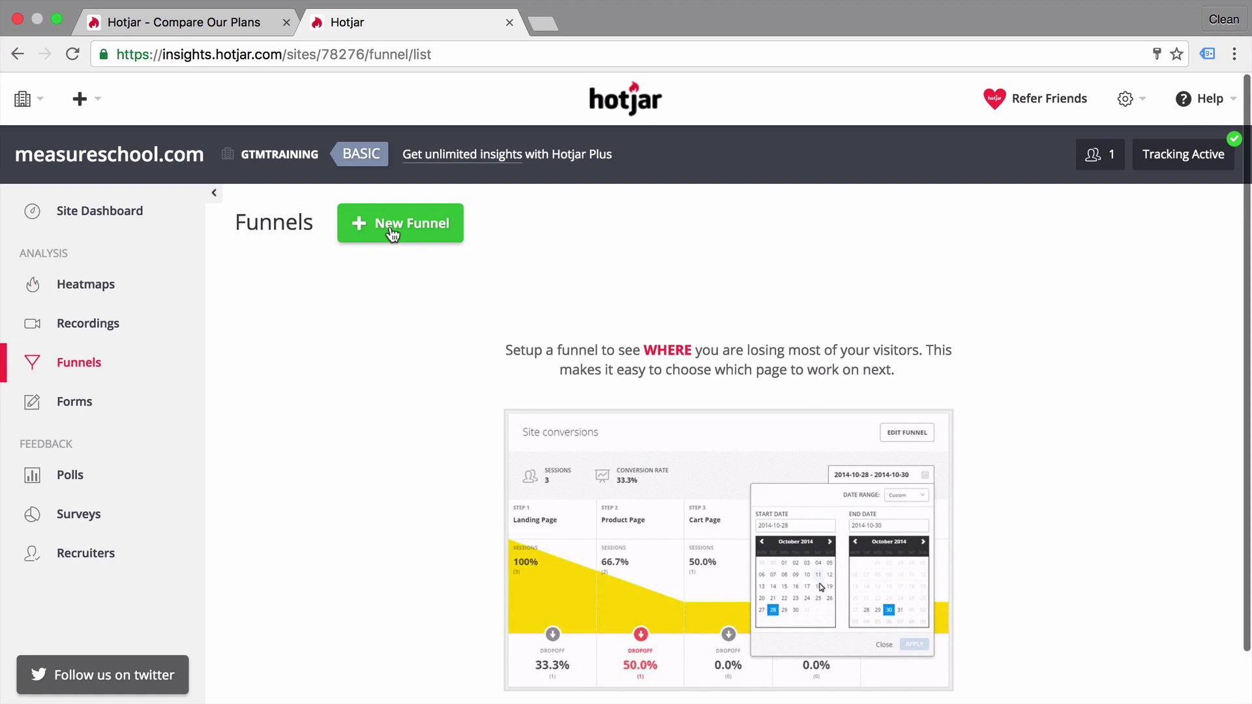
{"action": "left_click", "coordinate": [392, 234]}
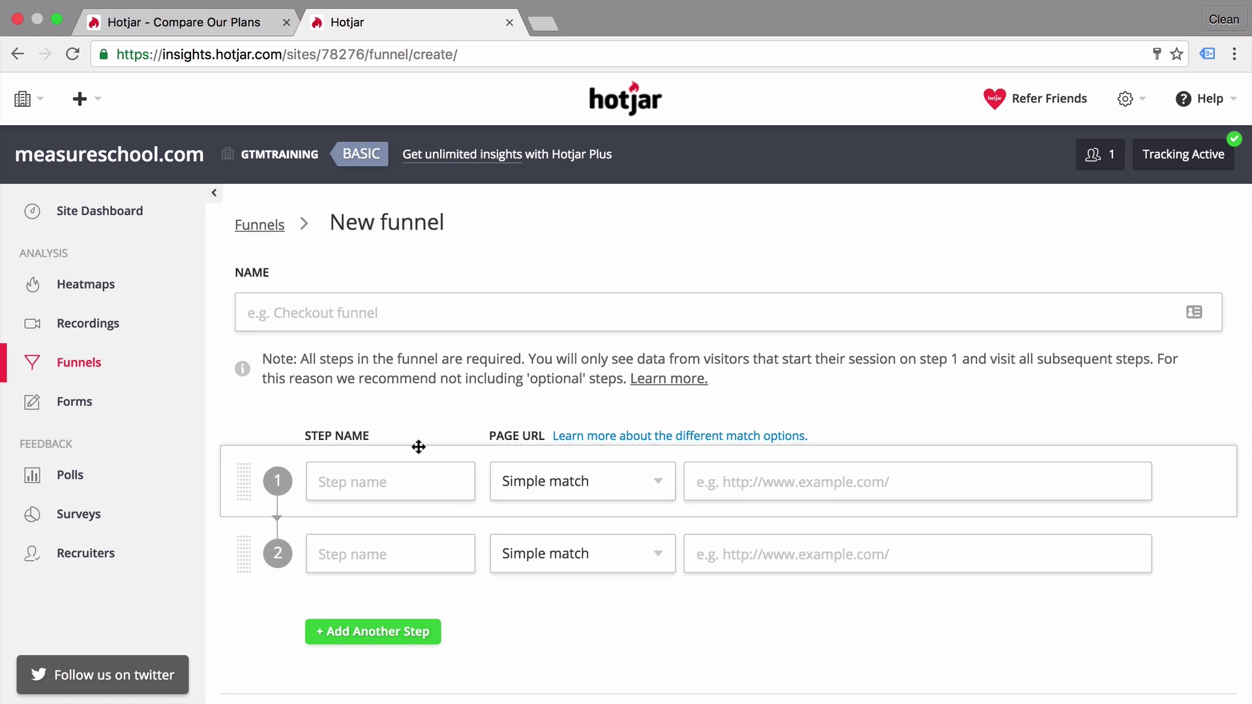
{"action": "left_click", "coordinate": [84, 421]}
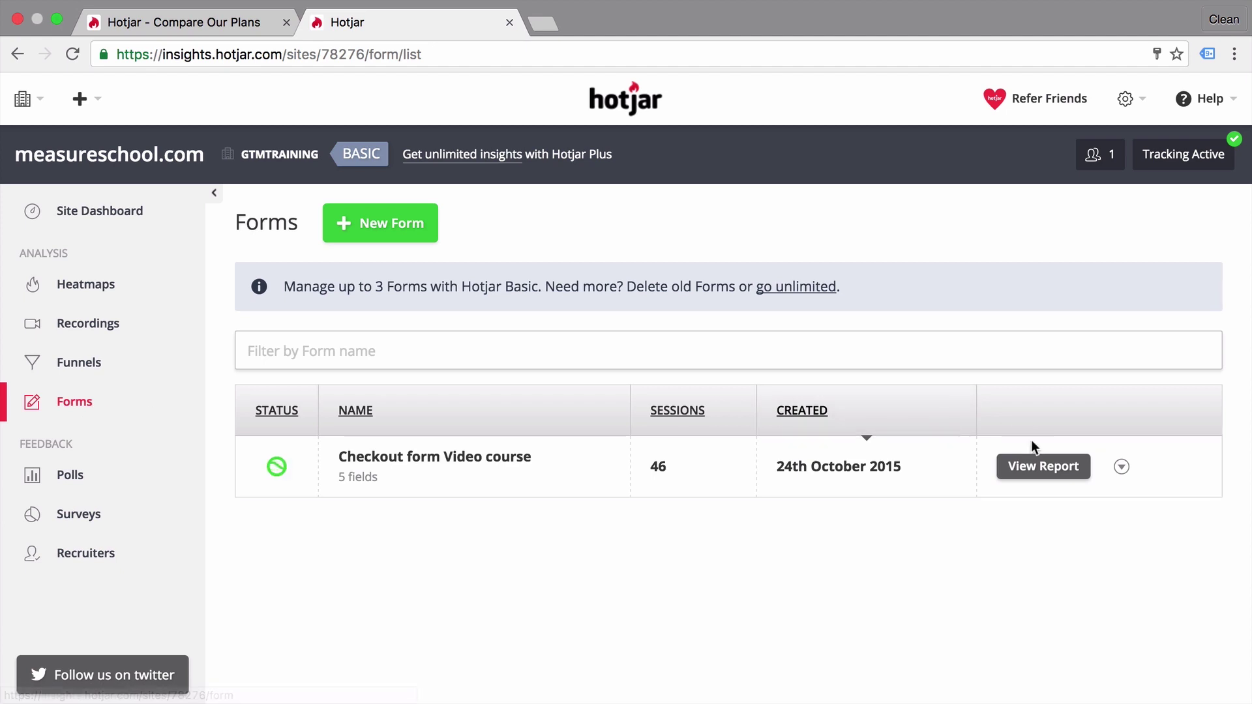
- Open the Checkout form Video course report and zoom its dropoff chart to include successful submits
{"action": "left_click", "coordinate": [1043, 466]}
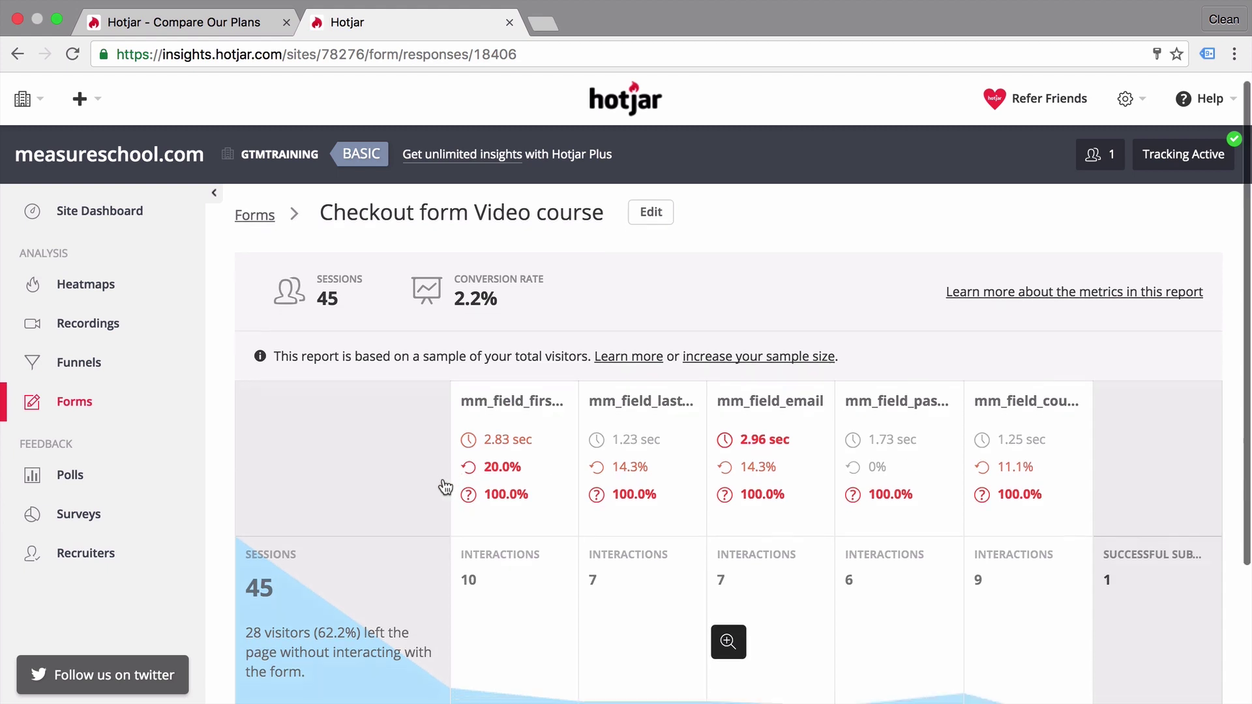
{"action": "scroll", "coordinate": [446, 488], "scroll_direction": "down", "scroll_amount": 3}
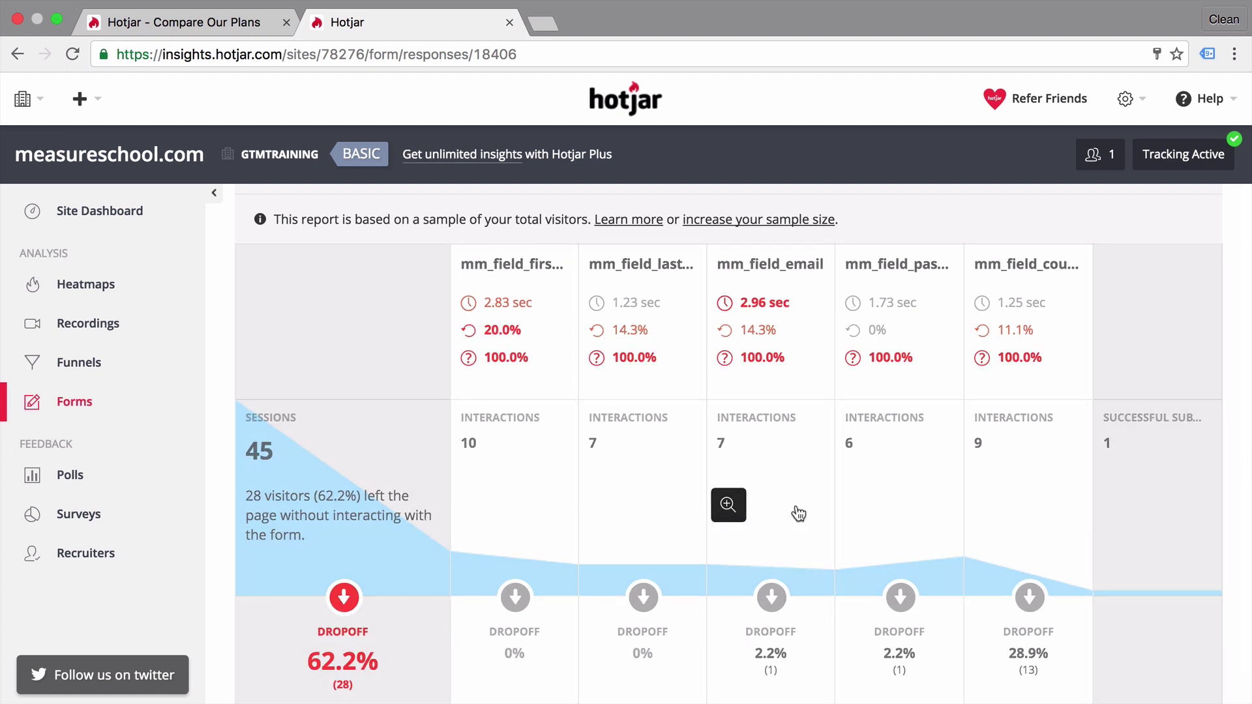
{"action": "left_click", "coordinate": [745, 510]}
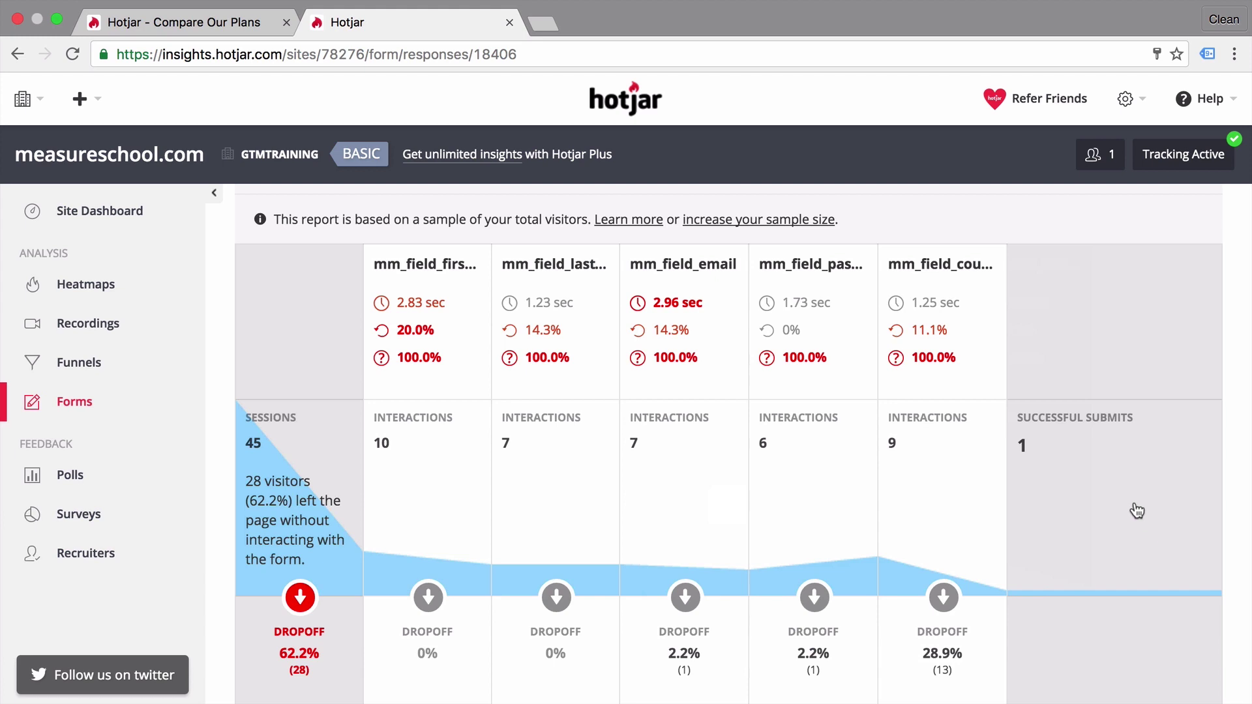
- Go to Polls and view the Email Survey test poll's responses
{"action": "left_click", "coordinate": [122, 477]}
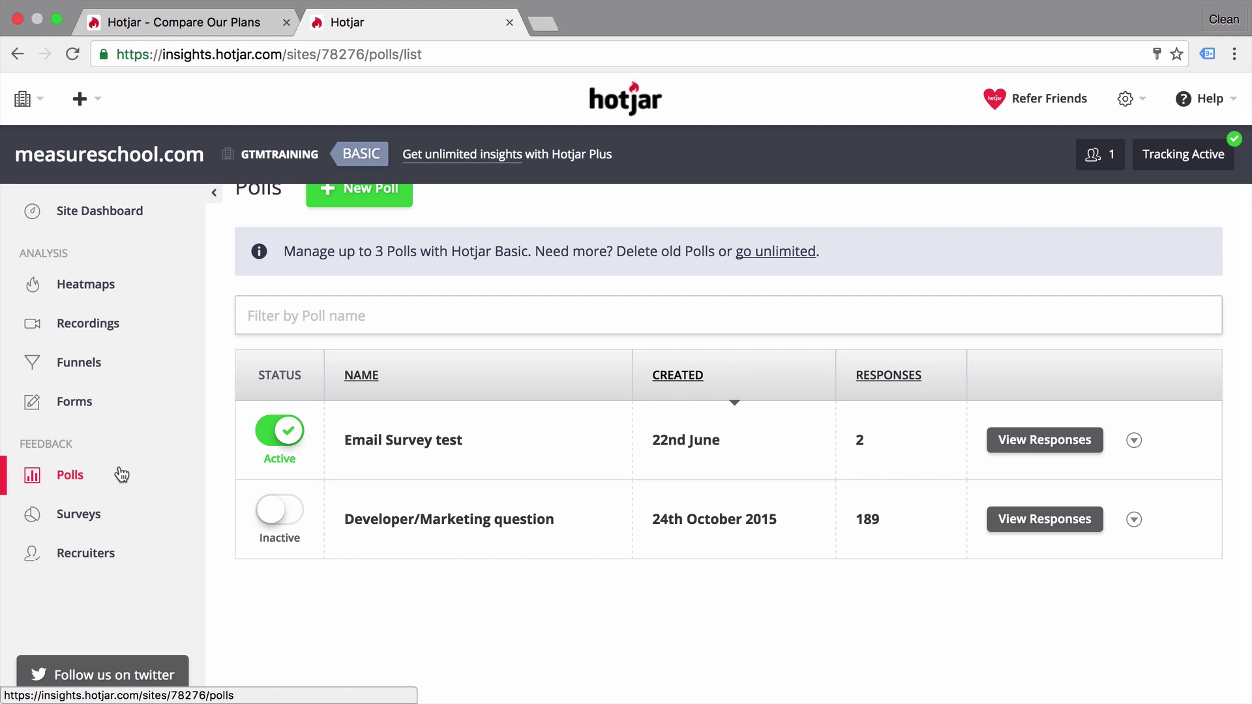
{"action": "scroll", "coordinate": [219, 426], "scroll_direction": "up", "scroll_amount": 1}
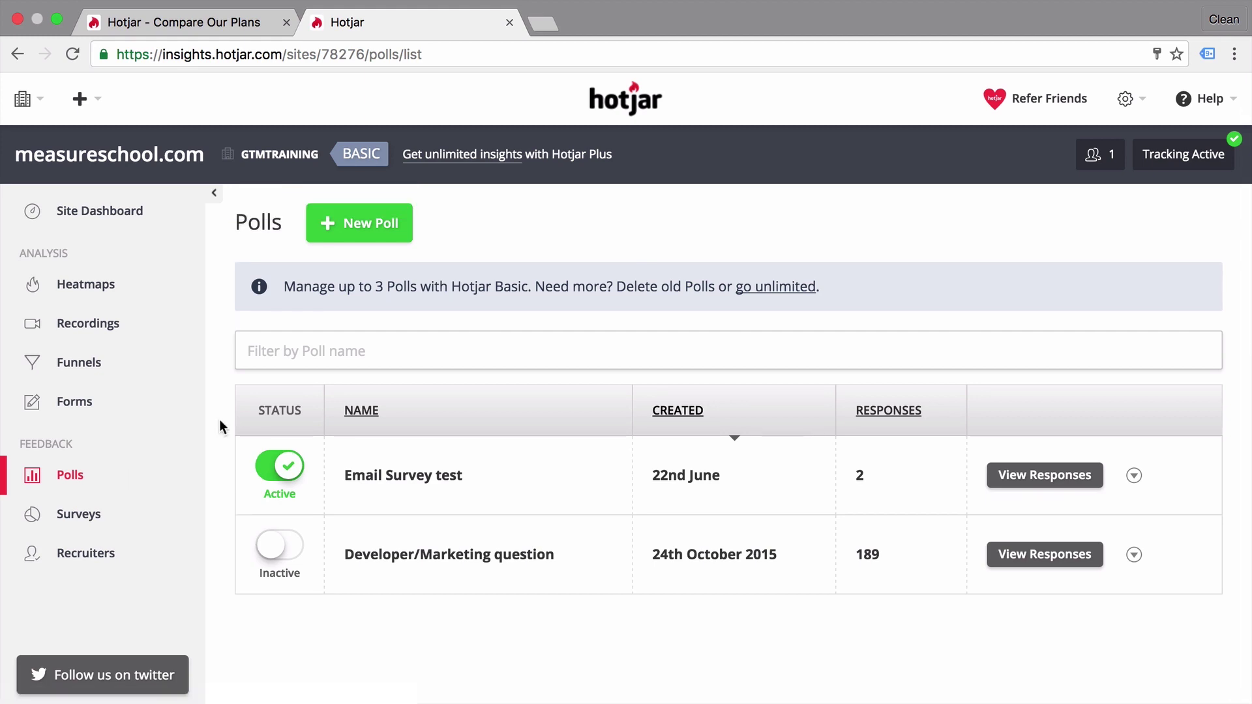
{"action": "left_click", "coordinate": [1061, 482]}
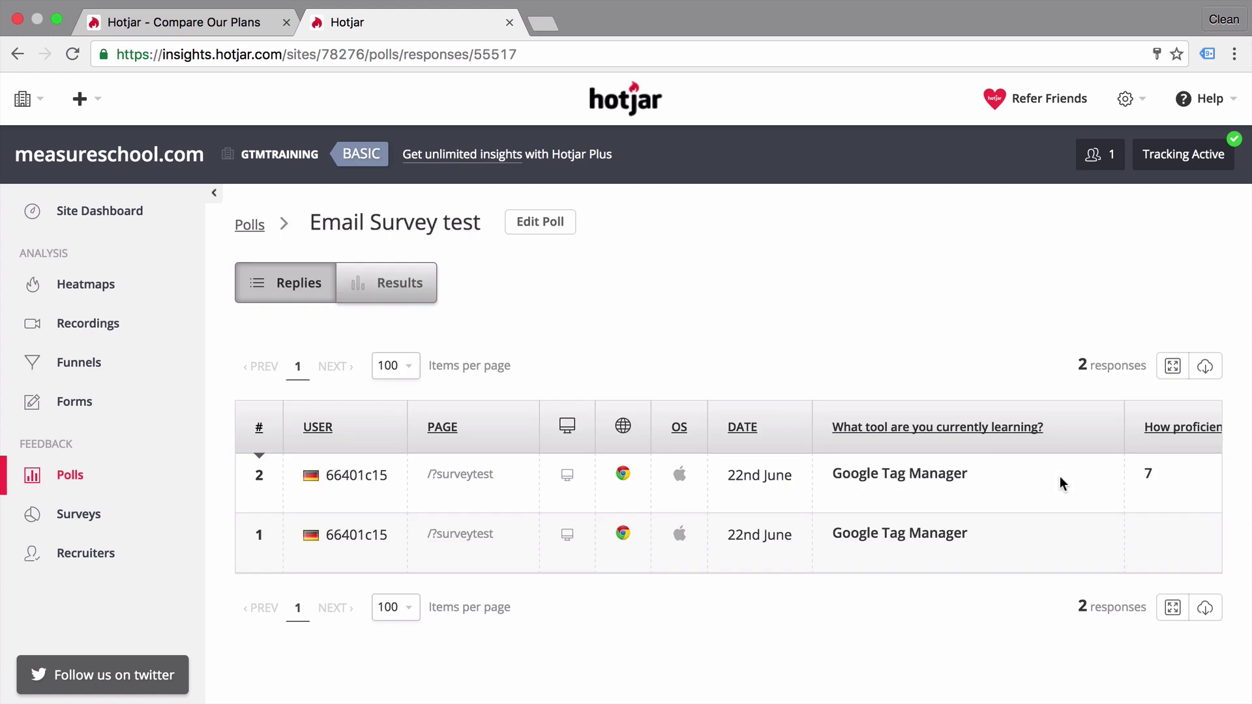
- Open Email Survey test for editing, review its appearance settings, and return to the Polls list
{"action": "left_click", "coordinate": [545, 225]}
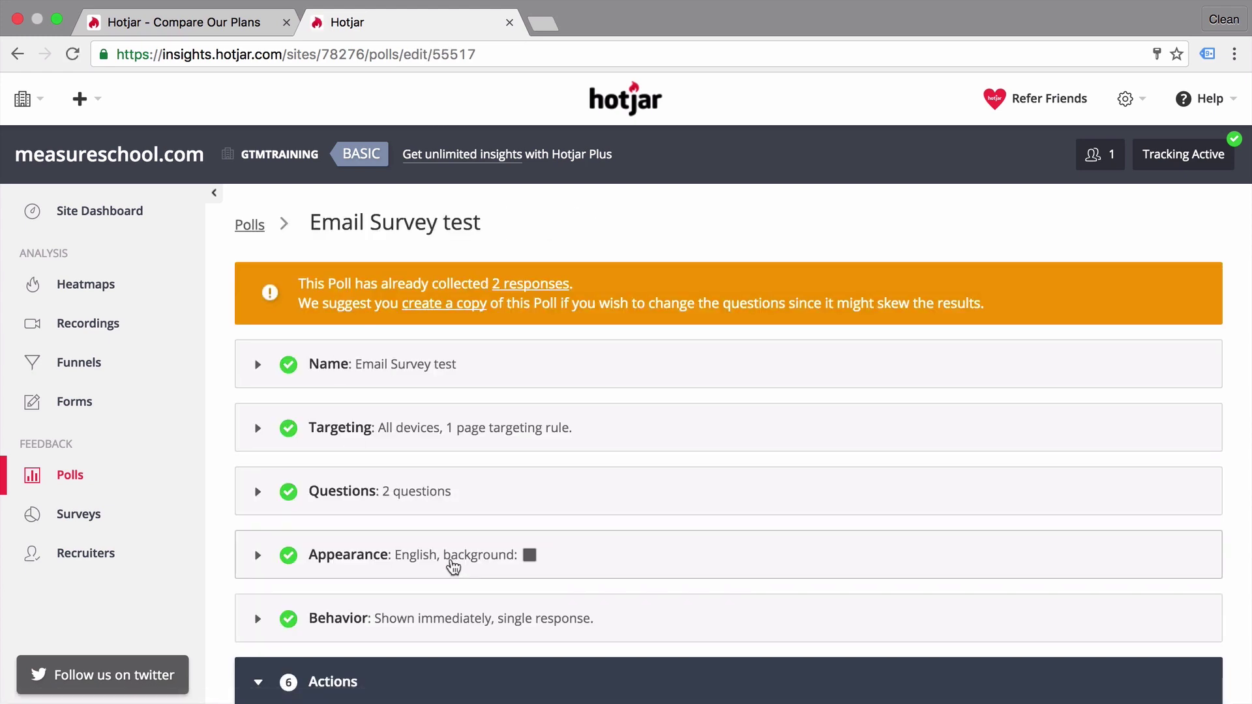
{"action": "left_click", "coordinate": [453, 568]}
{"action": "scroll", "coordinate": [741, 485], "scroll_direction": "down", "scroll_amount": 5}
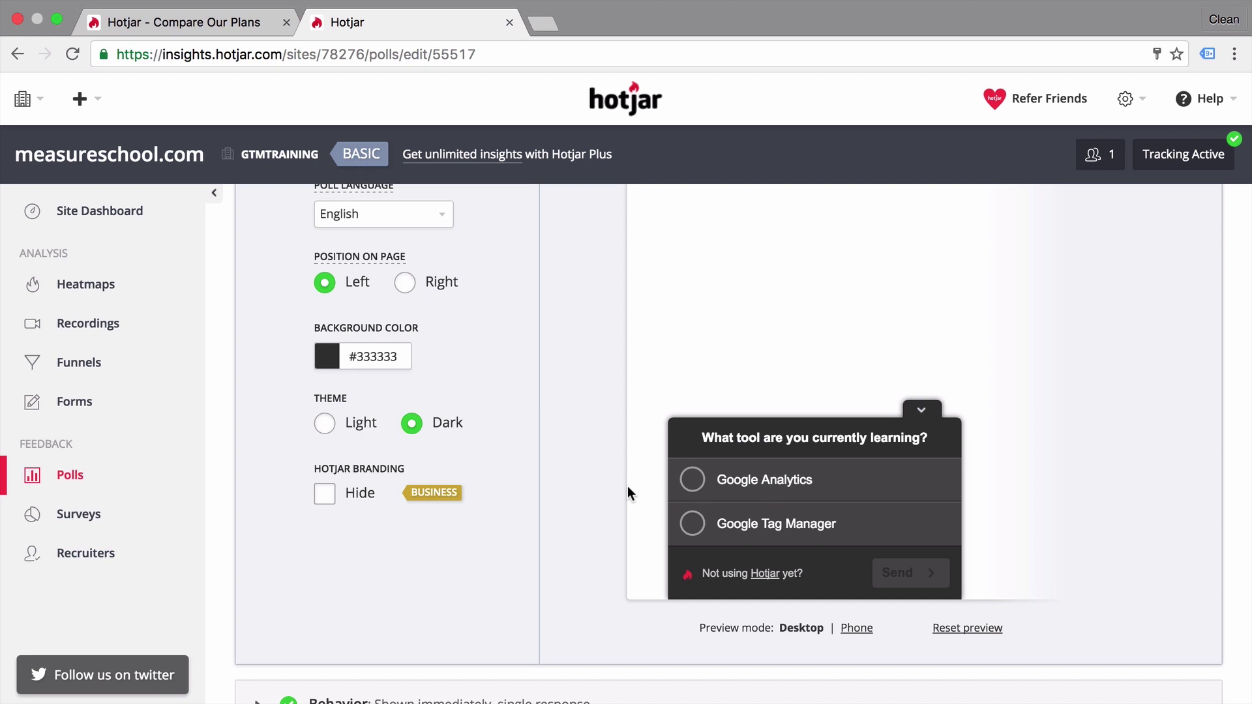
{"action": "left_click", "coordinate": [98, 480]}
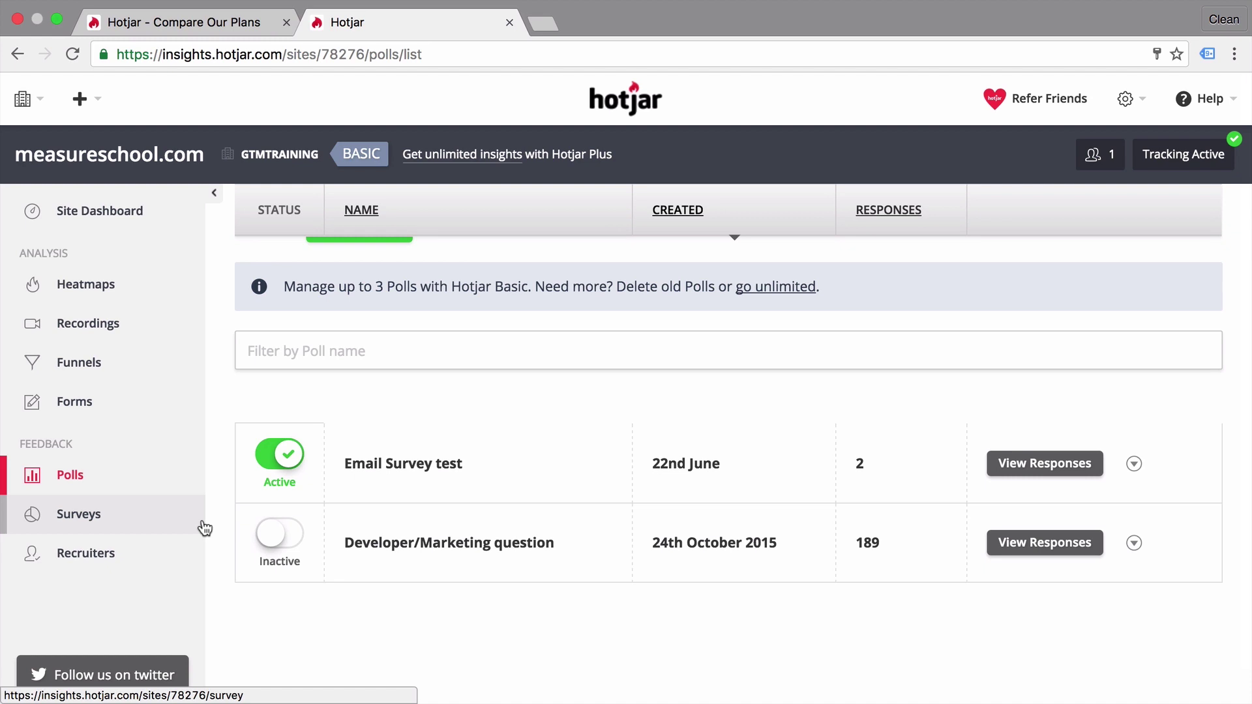
- Browse the Surveys section, then read the Recruiters introduction on inviting visitors to live tests
{"action": "left_click", "coordinate": [157, 527]}
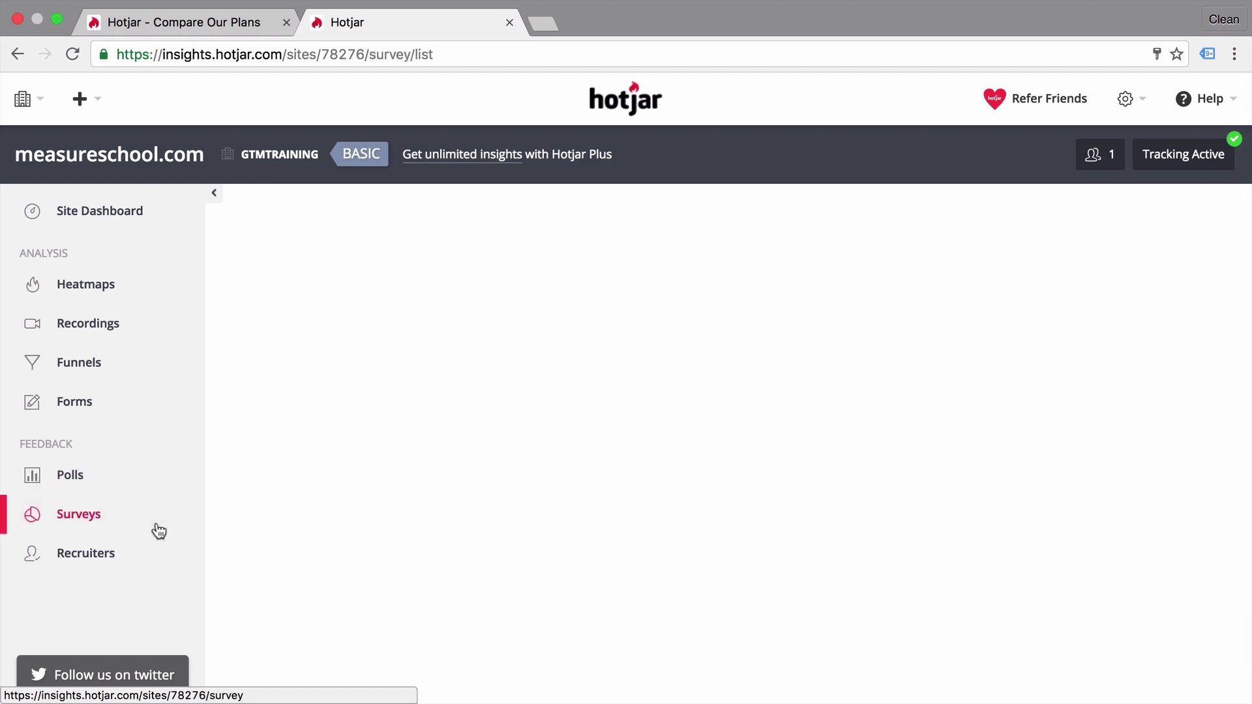
{"action": "scroll", "coordinate": [346, 525], "scroll_direction": "down", "scroll_amount": 1}
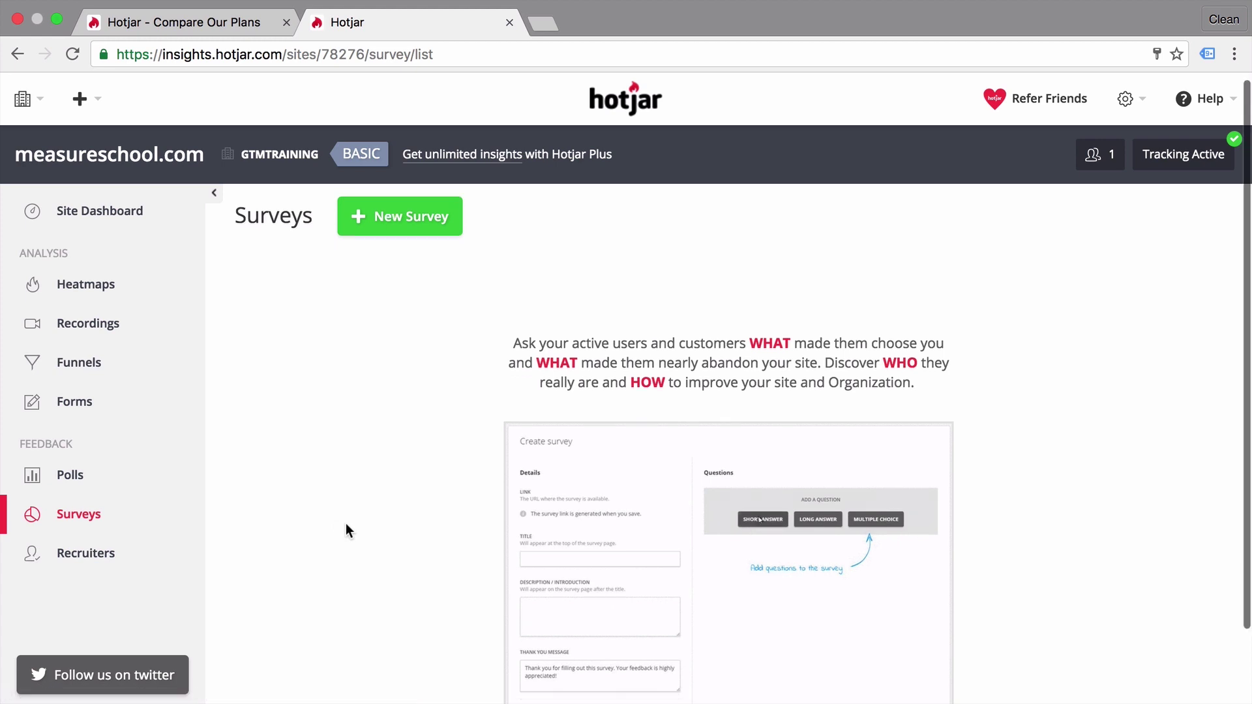
{"action": "scroll", "coordinate": [345, 528], "scroll_direction": "down", "scroll_amount": 3}
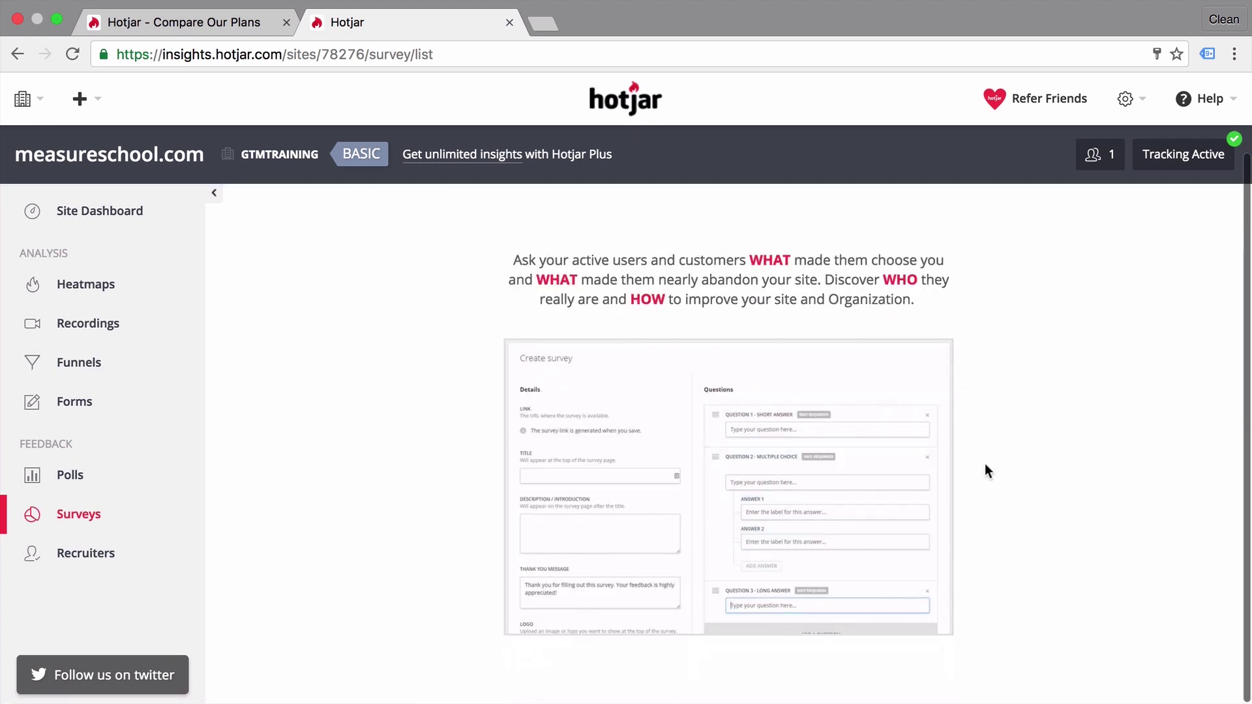
{"action": "left_click", "coordinate": [99, 561]}
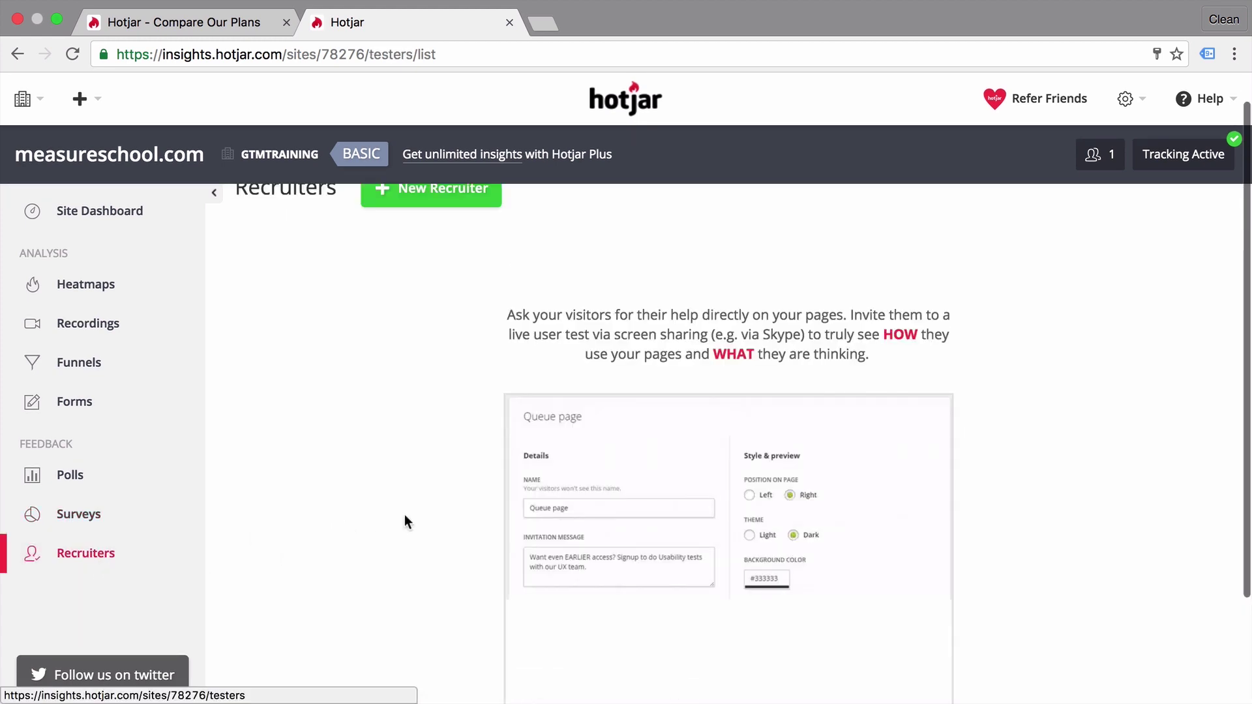
{"action": "scroll", "coordinate": [405, 518], "scroll_direction": "down", "scroll_amount": 3}
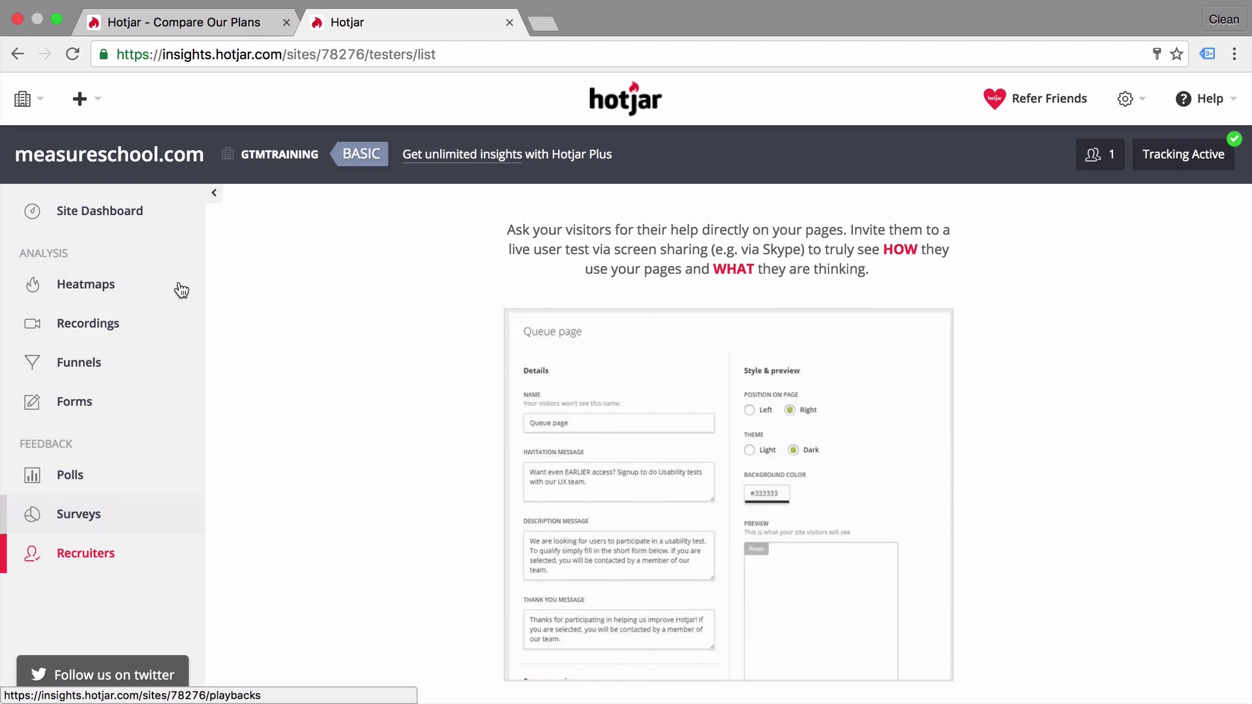
- Go back to the measureschool.com Site Dashboard and scroll to its top
{"action": "left_click", "coordinate": [112, 210]}
{"action": "scroll", "coordinate": [247, 342], "scroll_direction": "up", "scroll_amount": 2}
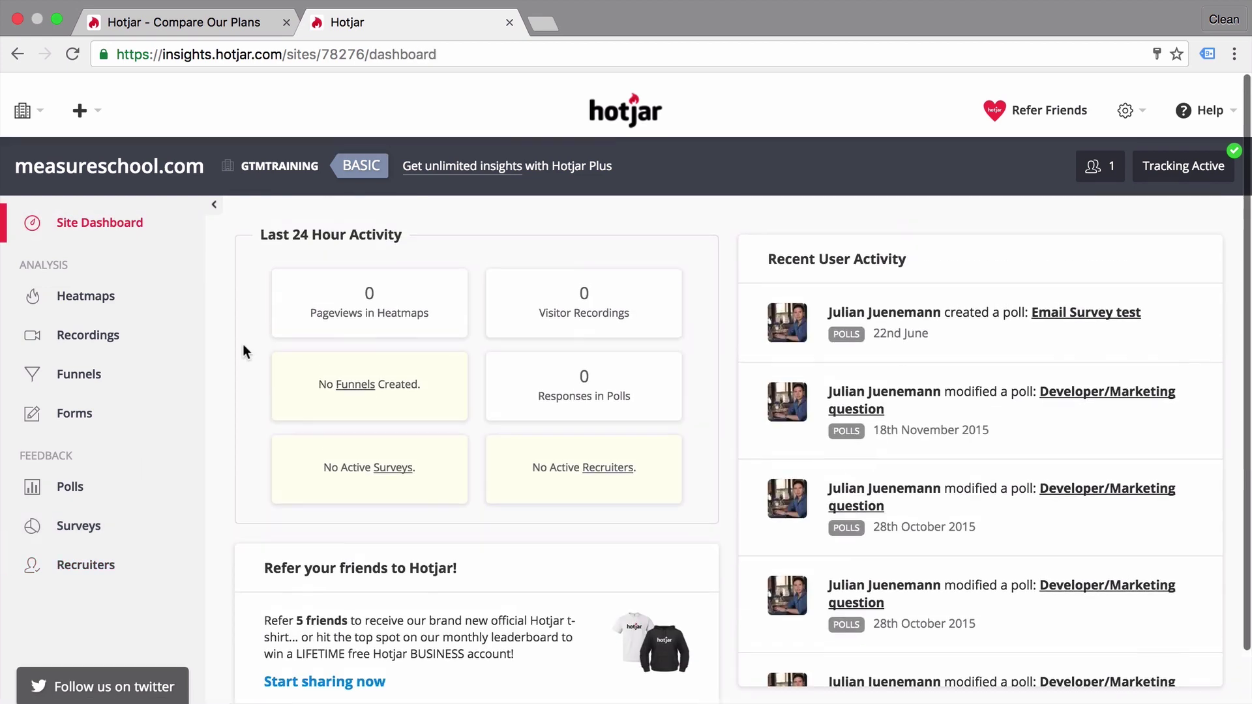